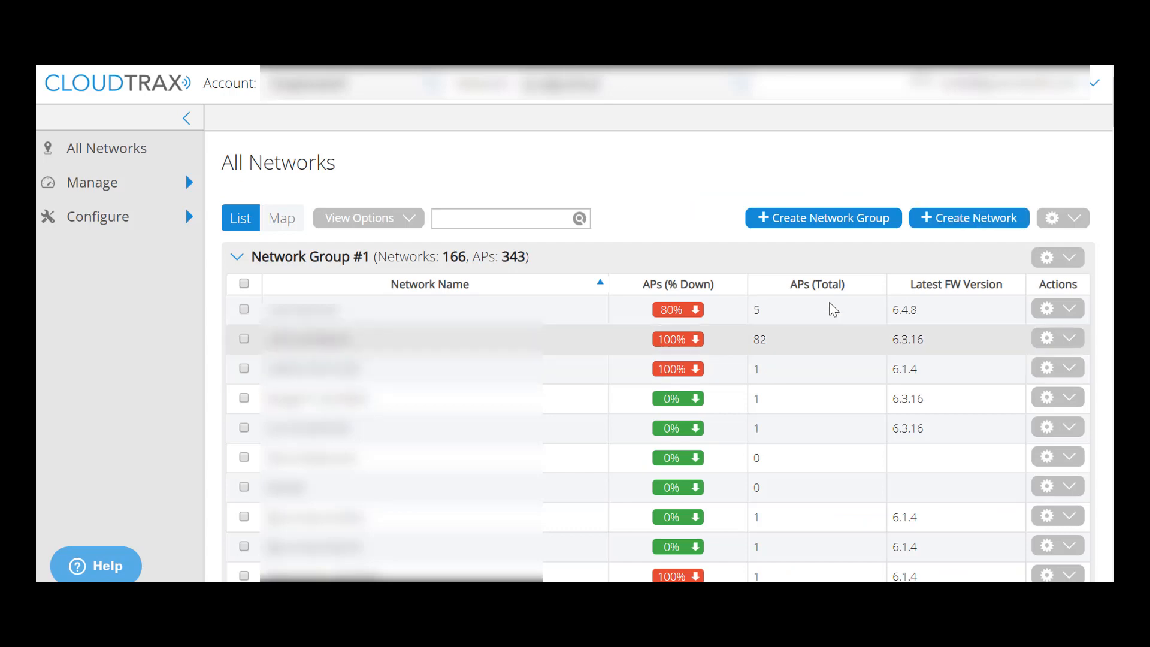
Start a new network named "Trial Location 1" in Network Group #1, located in Saint Petersburg, FL, USA
left_click(951, 226)
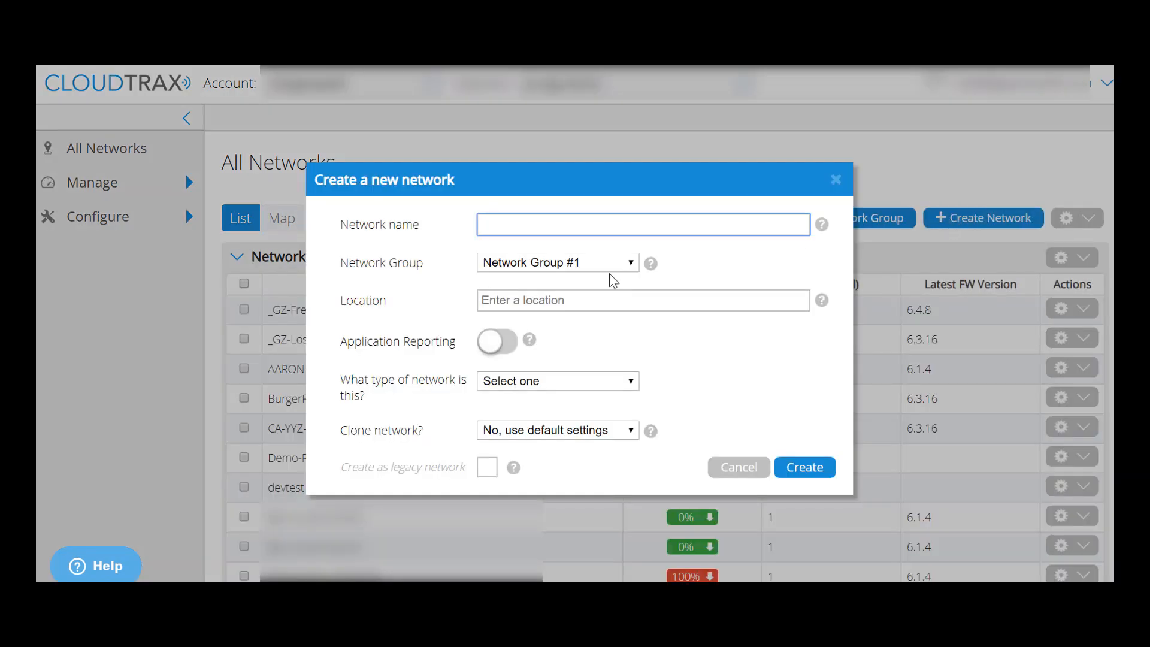
type("Trial Location 1")
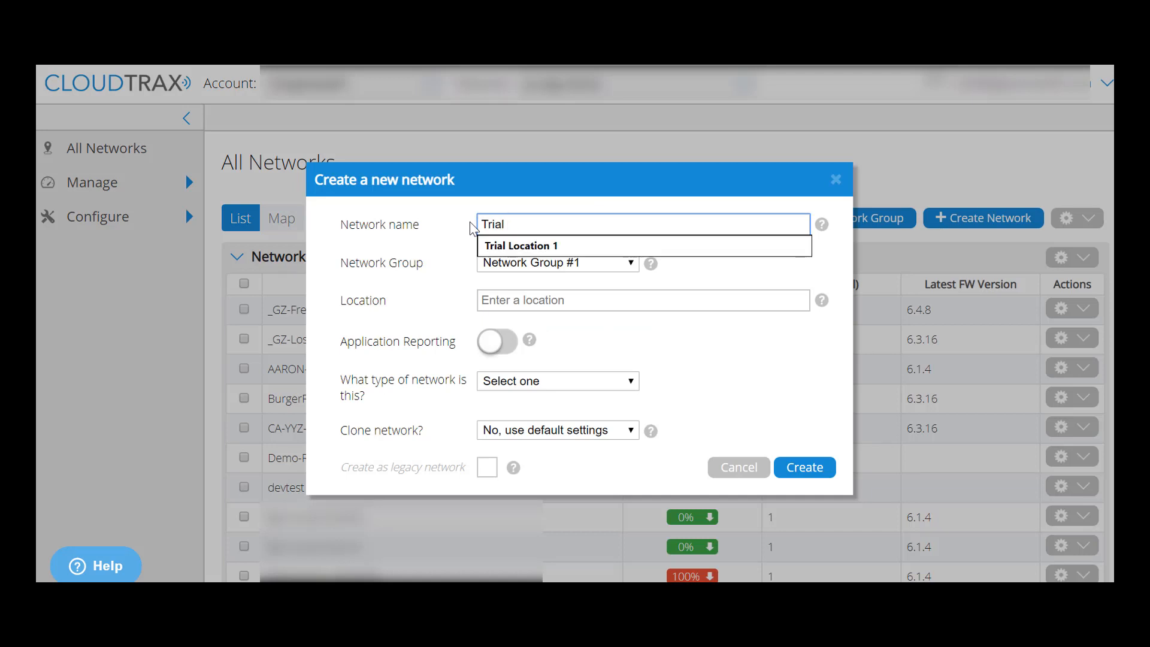
left_click(537, 250)
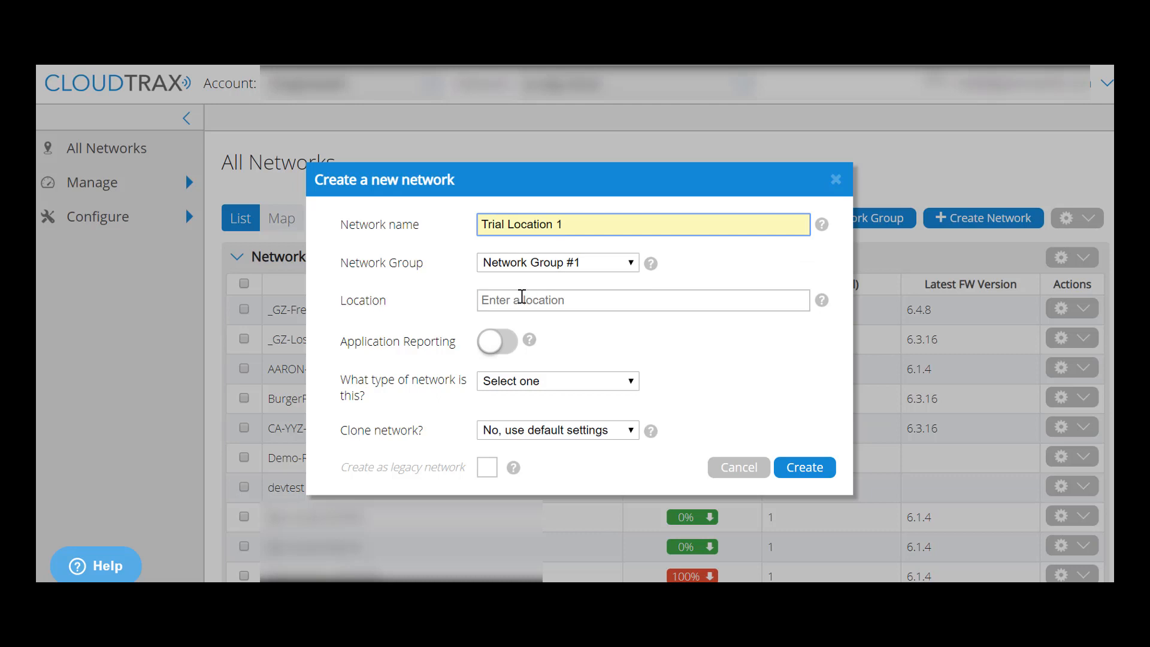
left_click(518, 304)
type("saint peters")
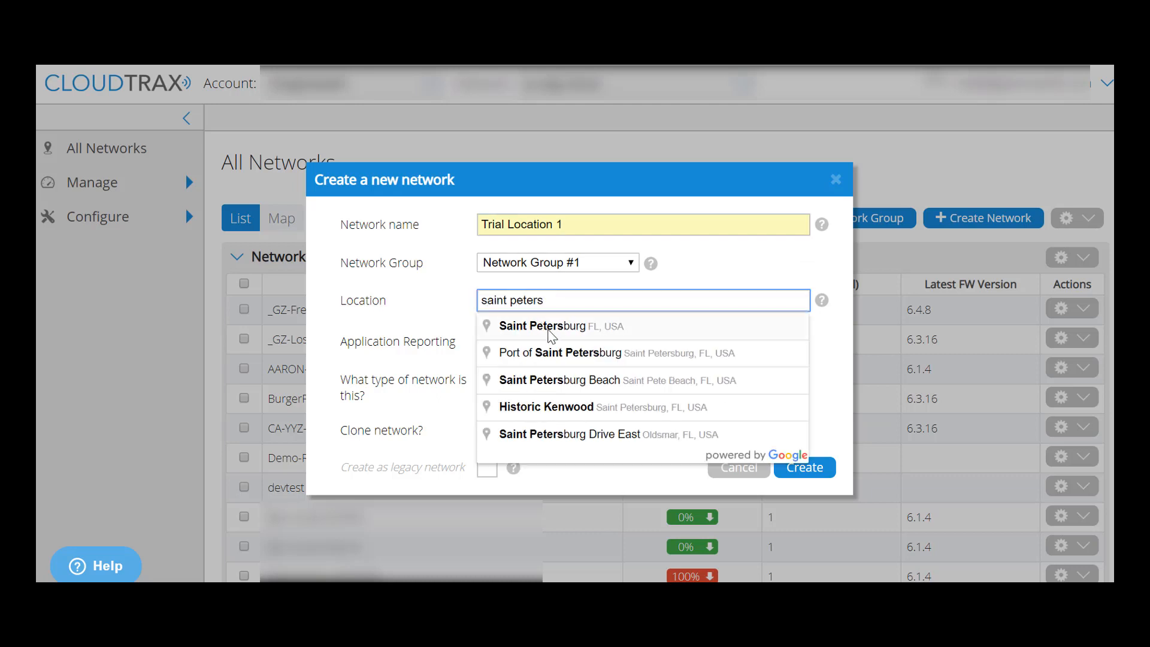
left_click(546, 329)
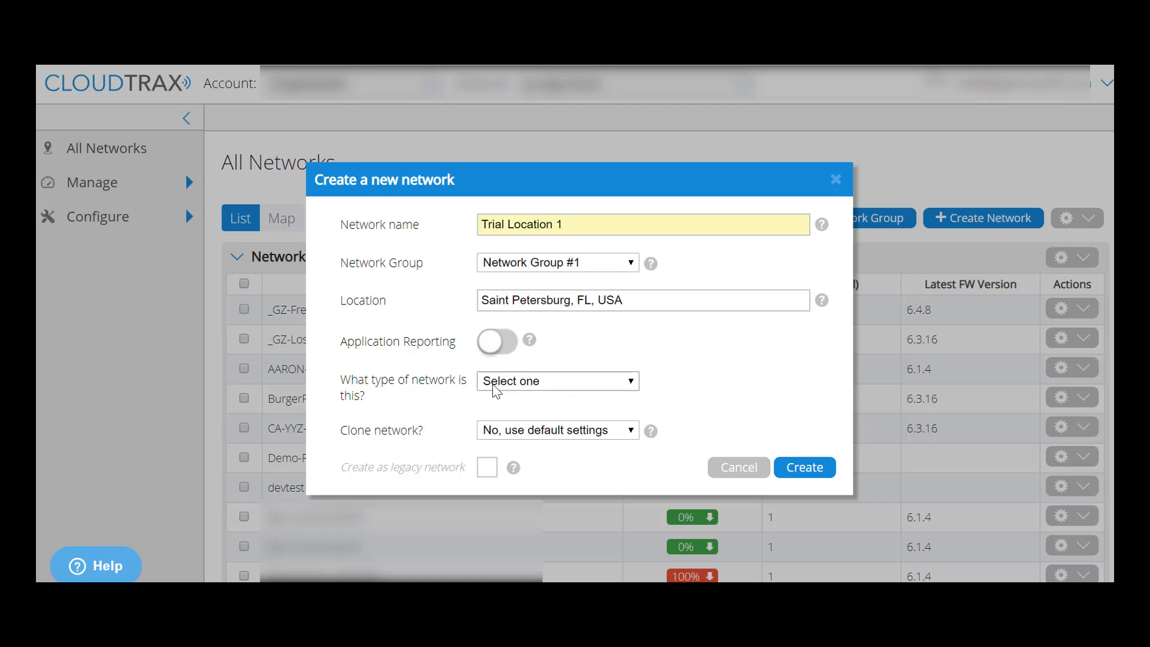
Set the network type to "Small or medium business" and create the network with default settings
left_click(509, 387)
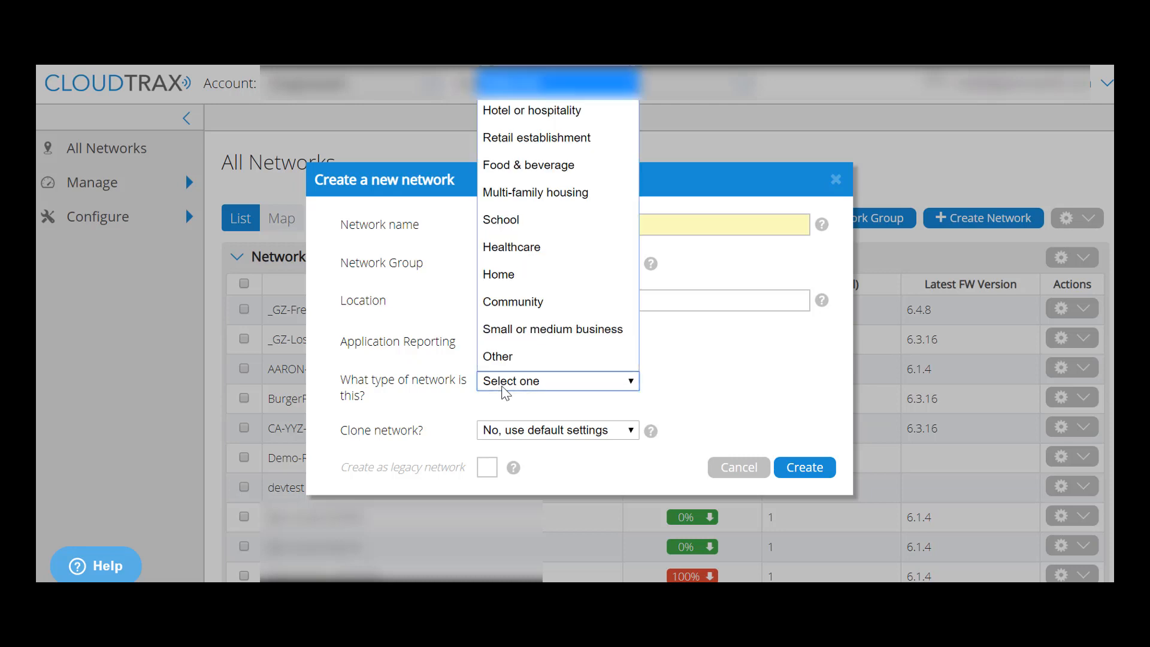
left_click(514, 330)
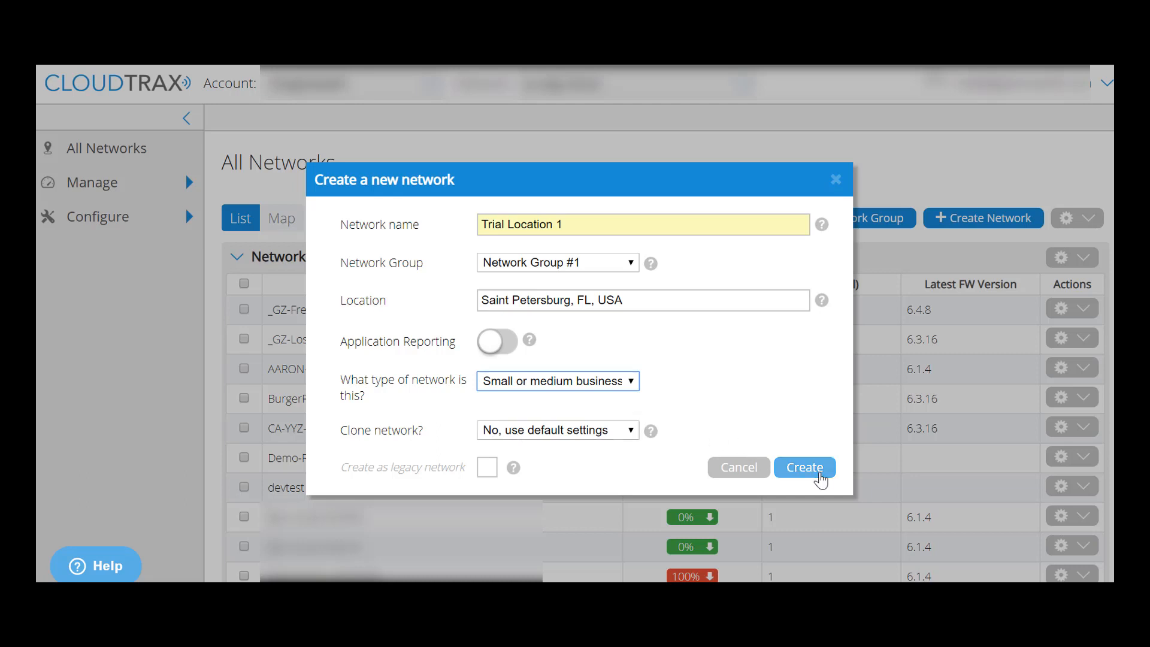
left_click(819, 474)
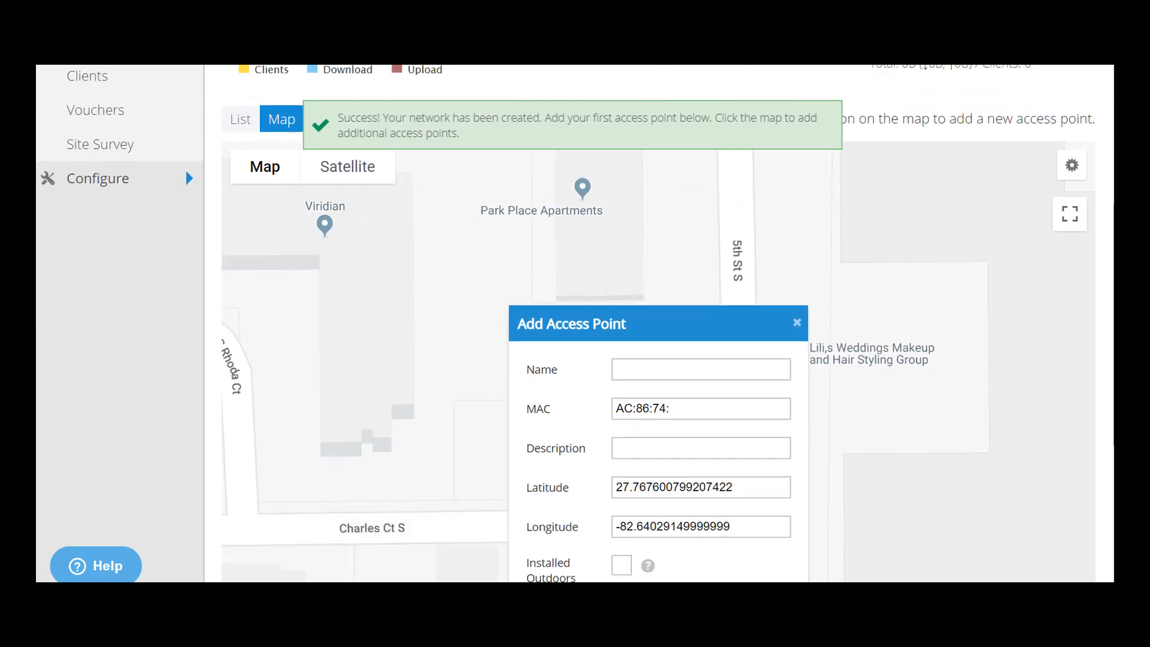
Name the network's first access point "trial ap" and enter its MAC address AC:86:74:83:63:88
left_click(635, 369)
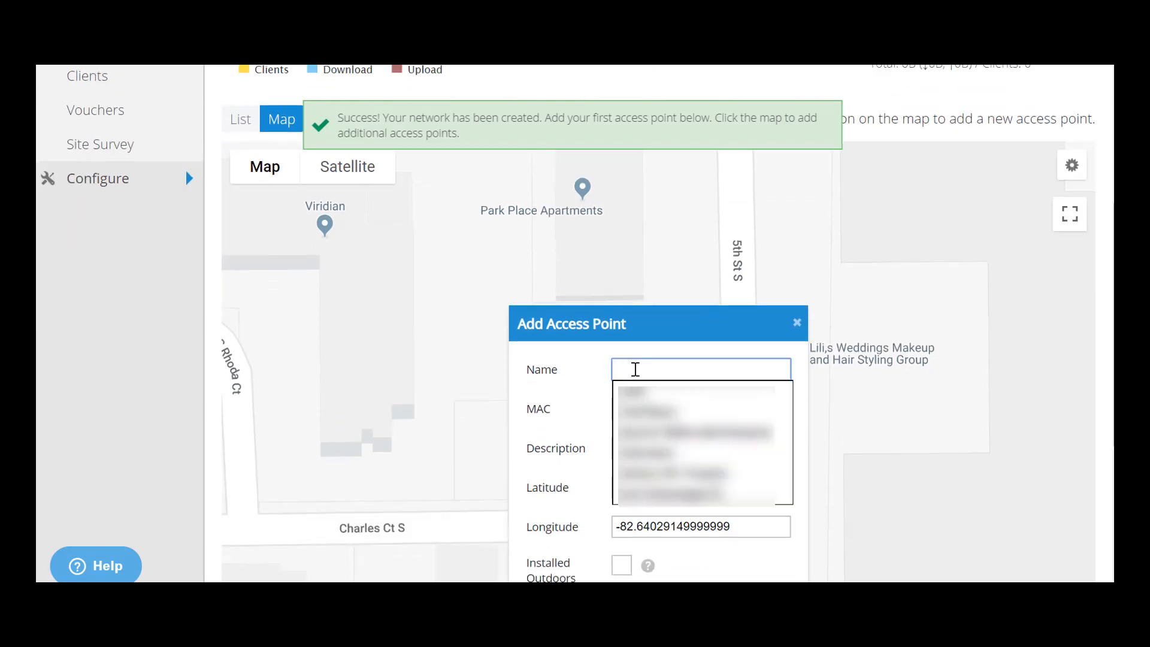
type("trial ap")
key("Tab")
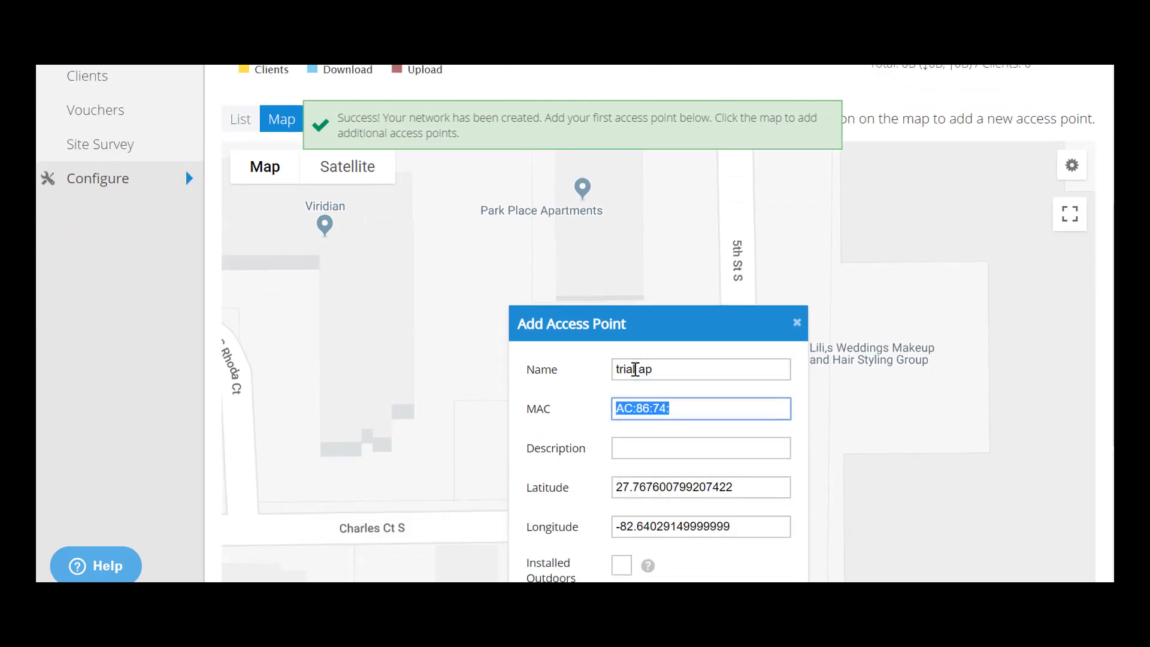
left_click(680, 407)
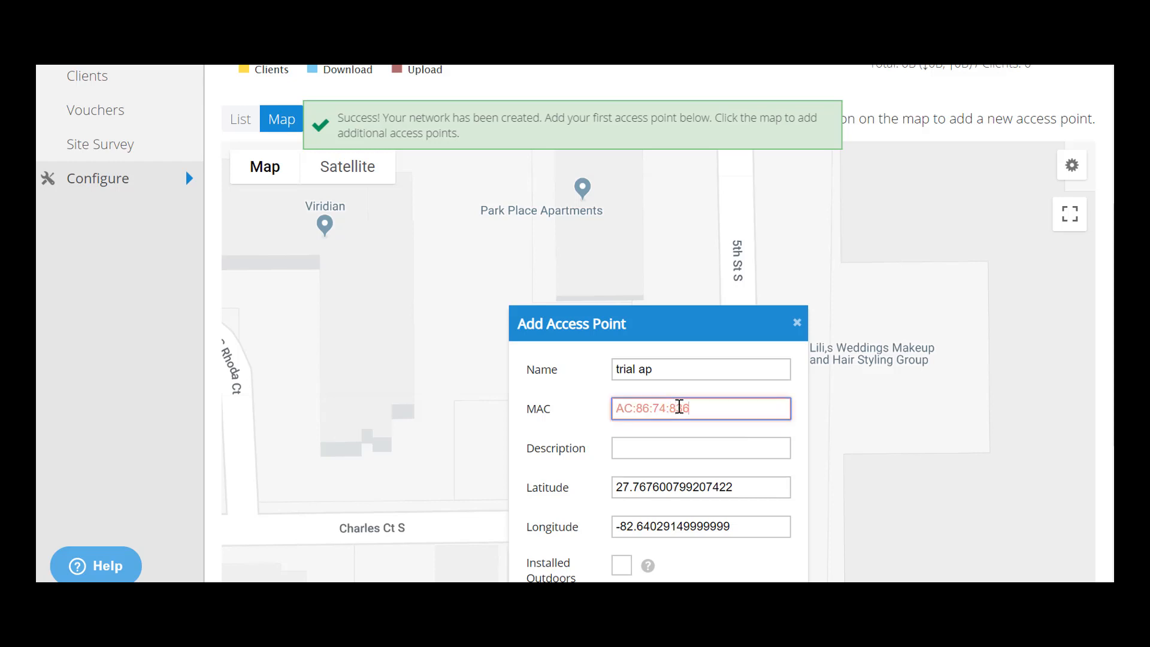
type("836388")
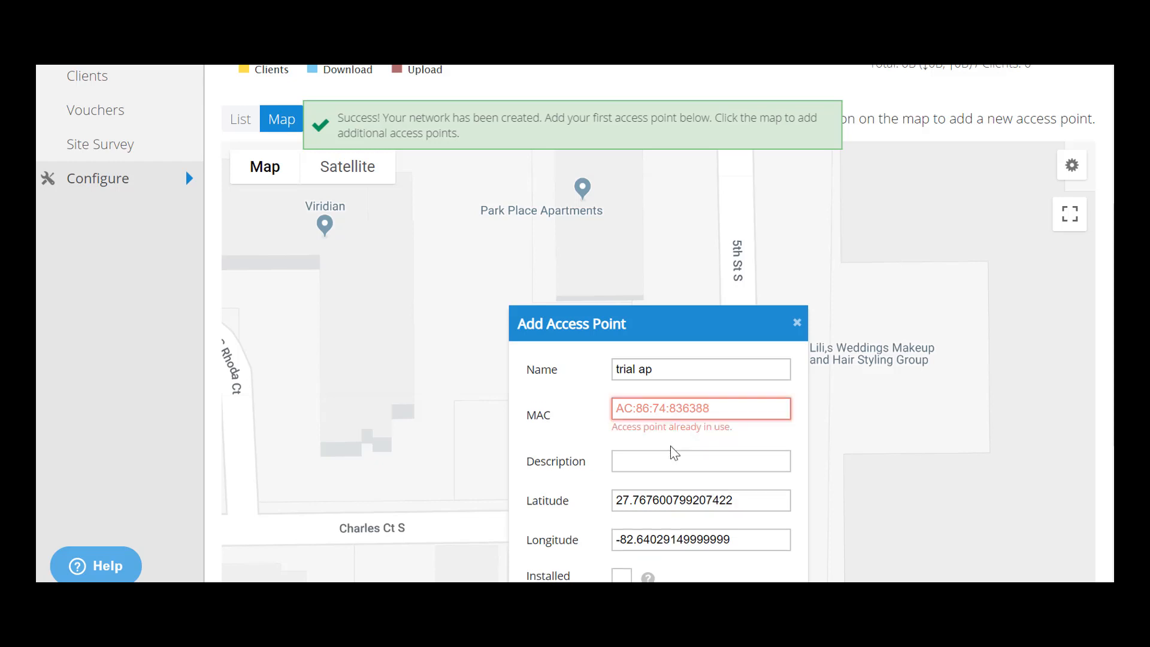
Add the access point without a description and agree to transfer it to this network
left_click(669, 462)
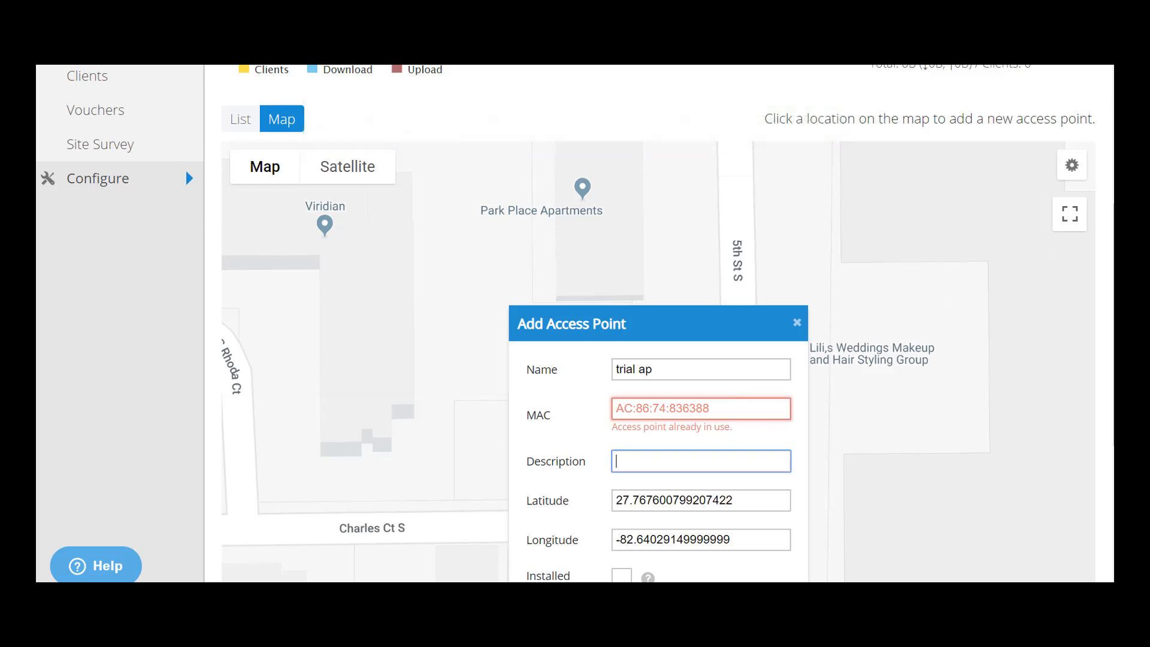
scroll(659, 360, "down", 2)
left_click(752, 525)
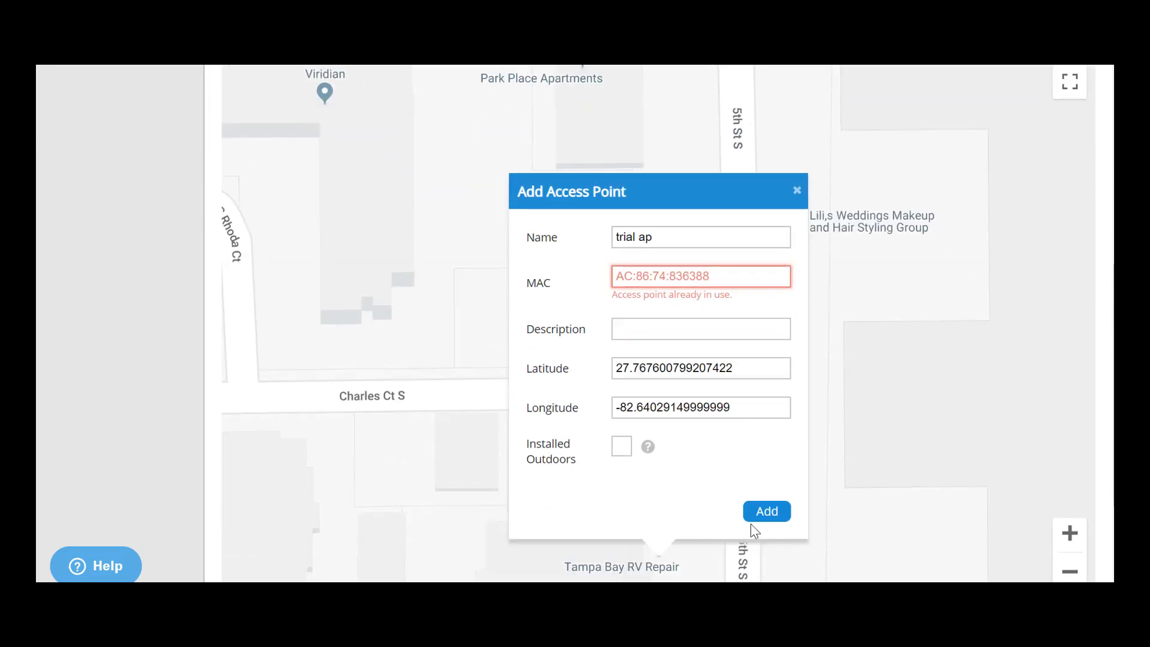
left_click(770, 512)
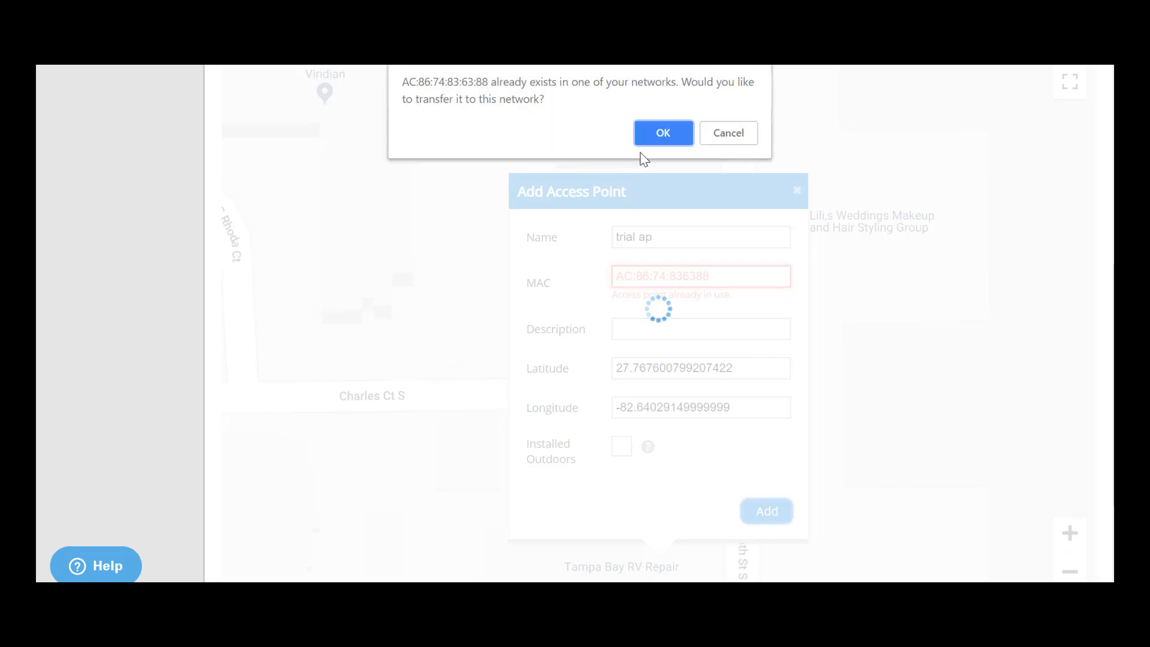
left_click(662, 133)
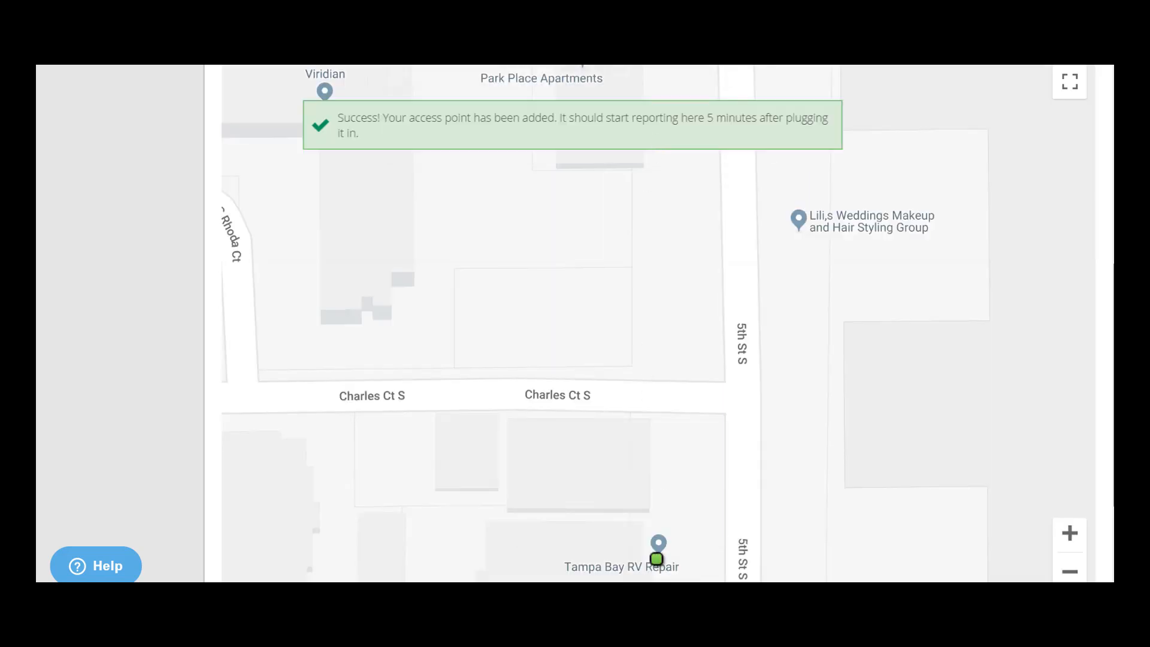
Open the SSID 1 configuration of the new network
scroll(185, 442, "up", 7)
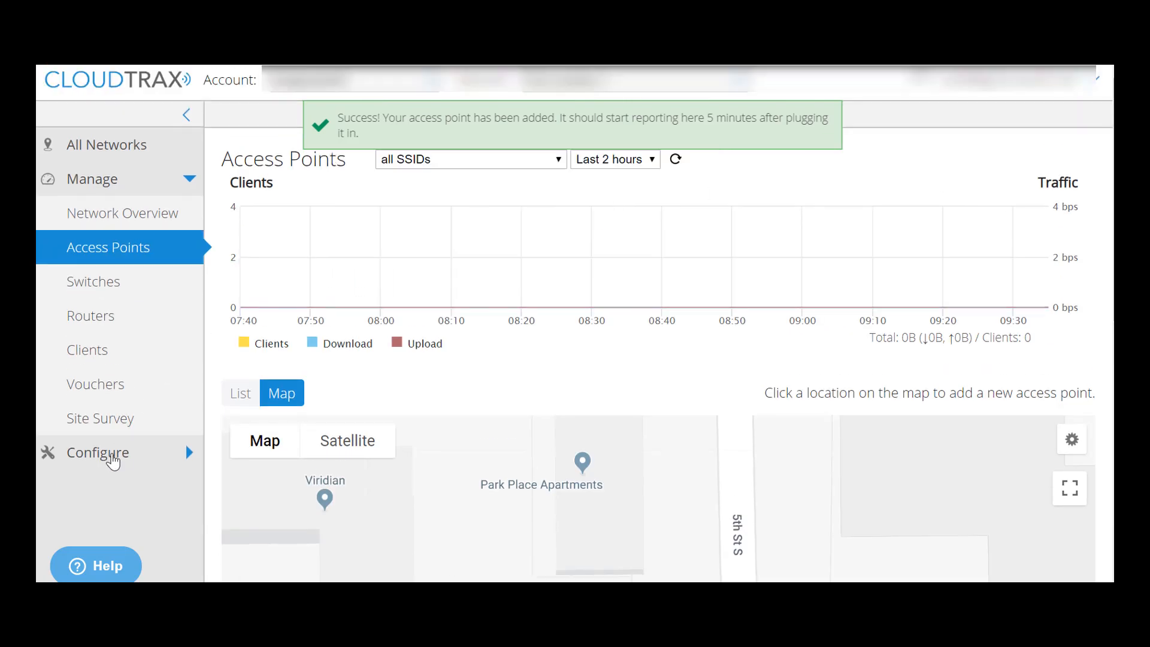
left_click(111, 456)
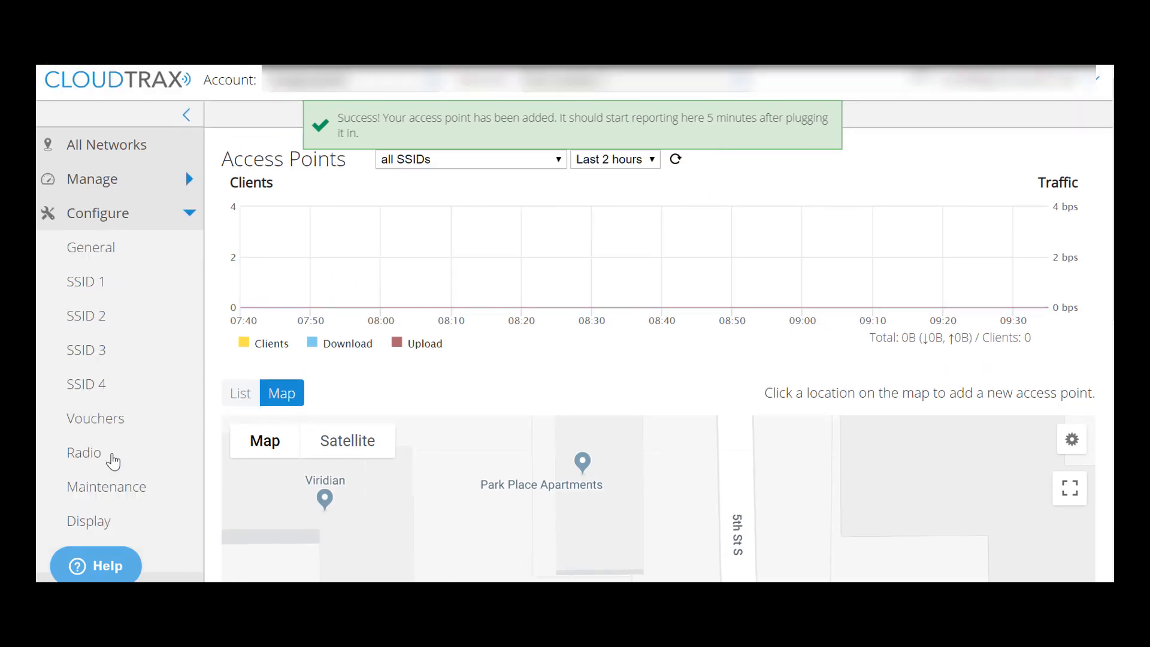
left_click(81, 286)
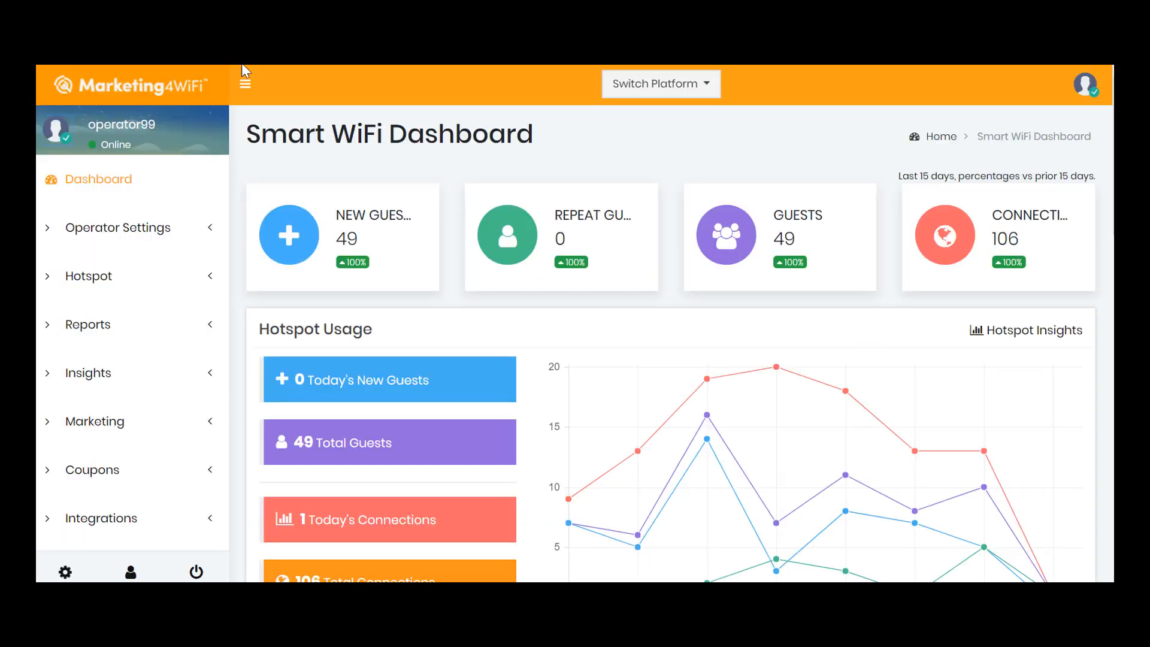
In Marketing4WiFi, find the Trial Location 1 hotspot in the hotspot list and examine its edit page down to the device details
left_click(90, 275)
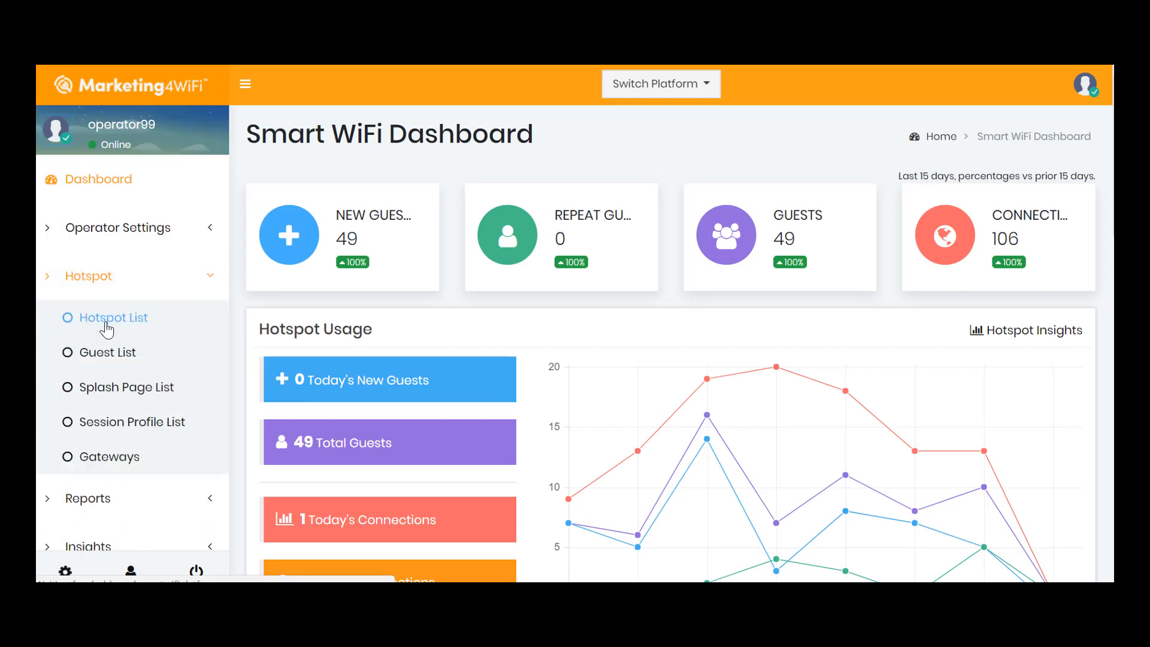
left_click(106, 318)
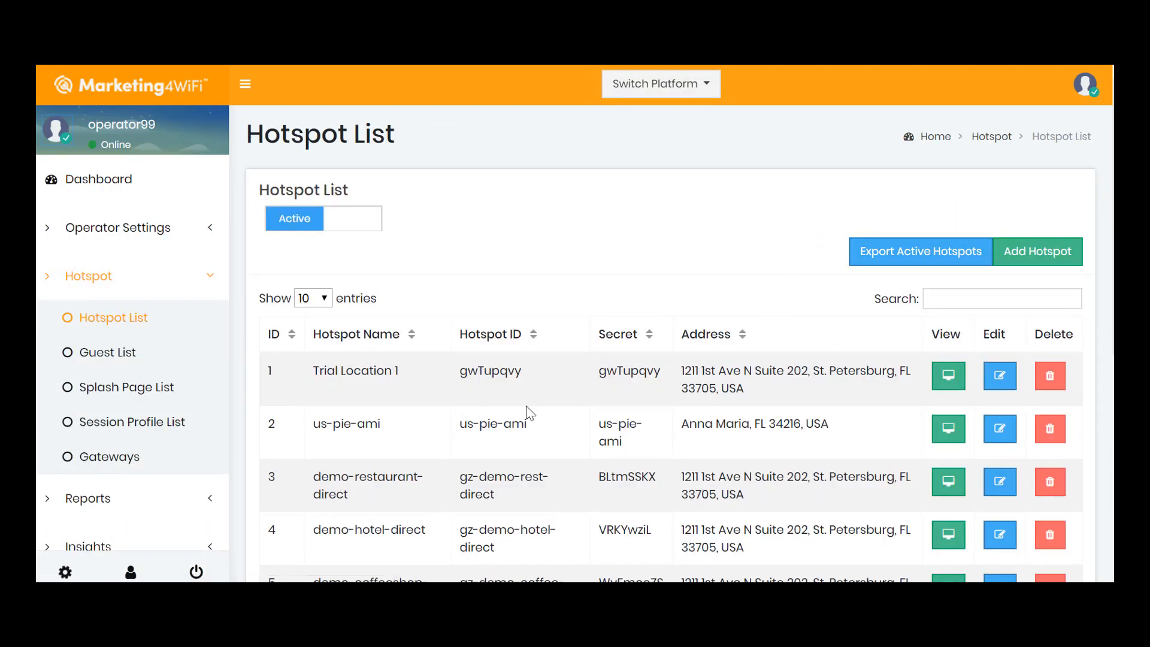
left_click_drag(314, 370, 938, 373)
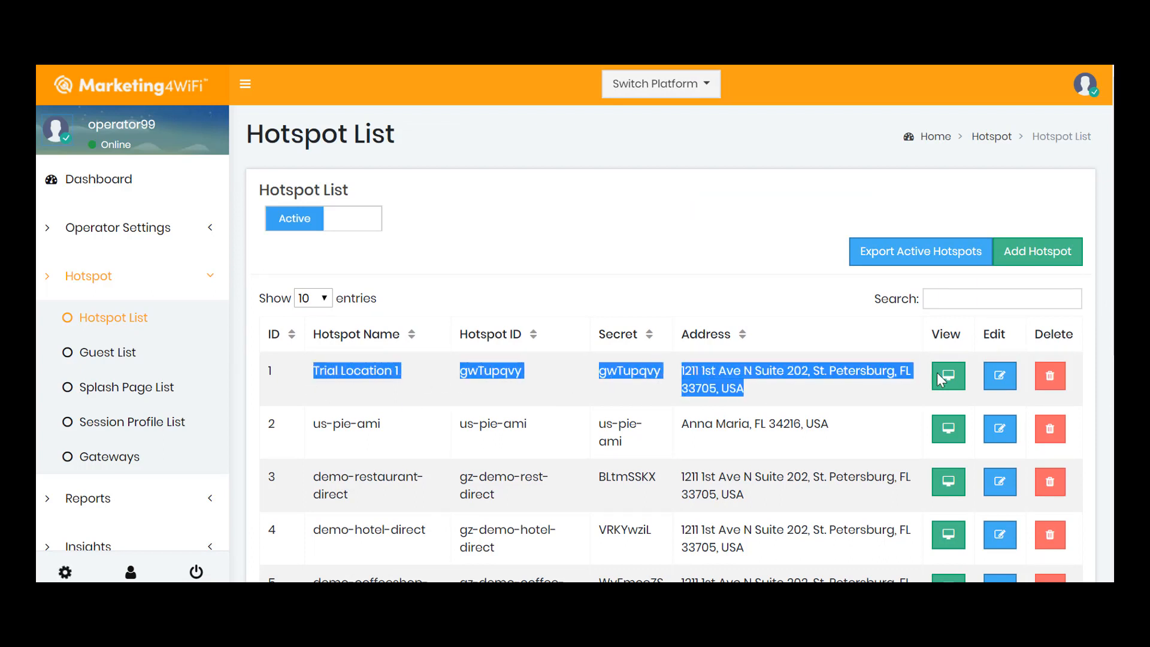
left_click(1002, 379)
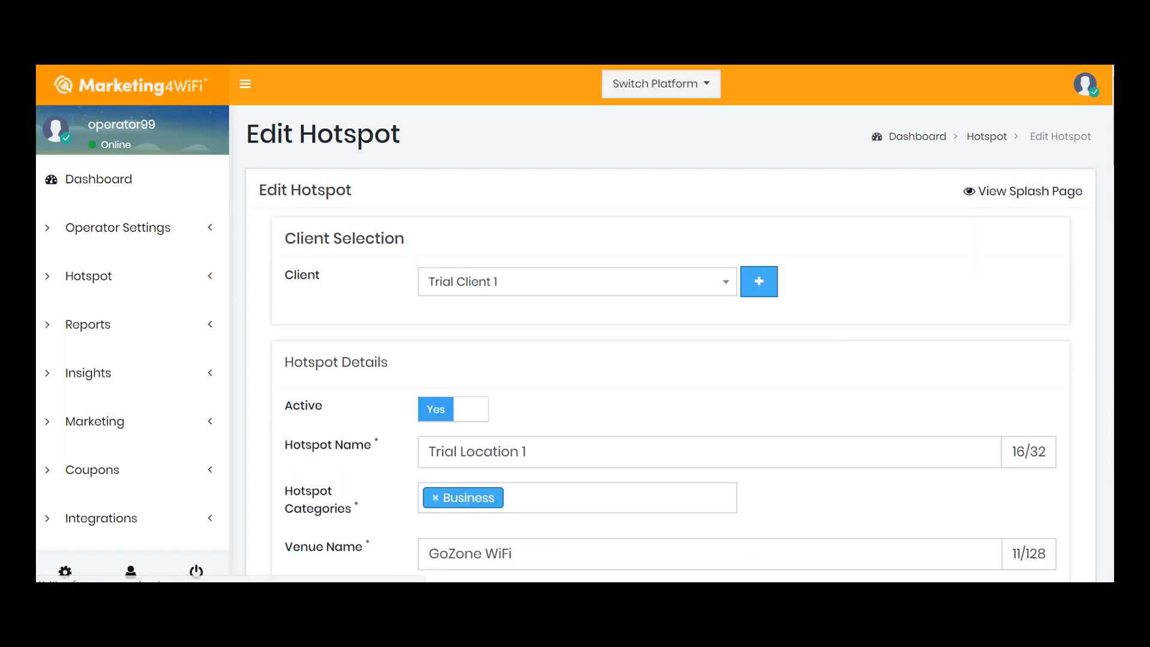
left_click_drag(1114, 122, 1114, 537)
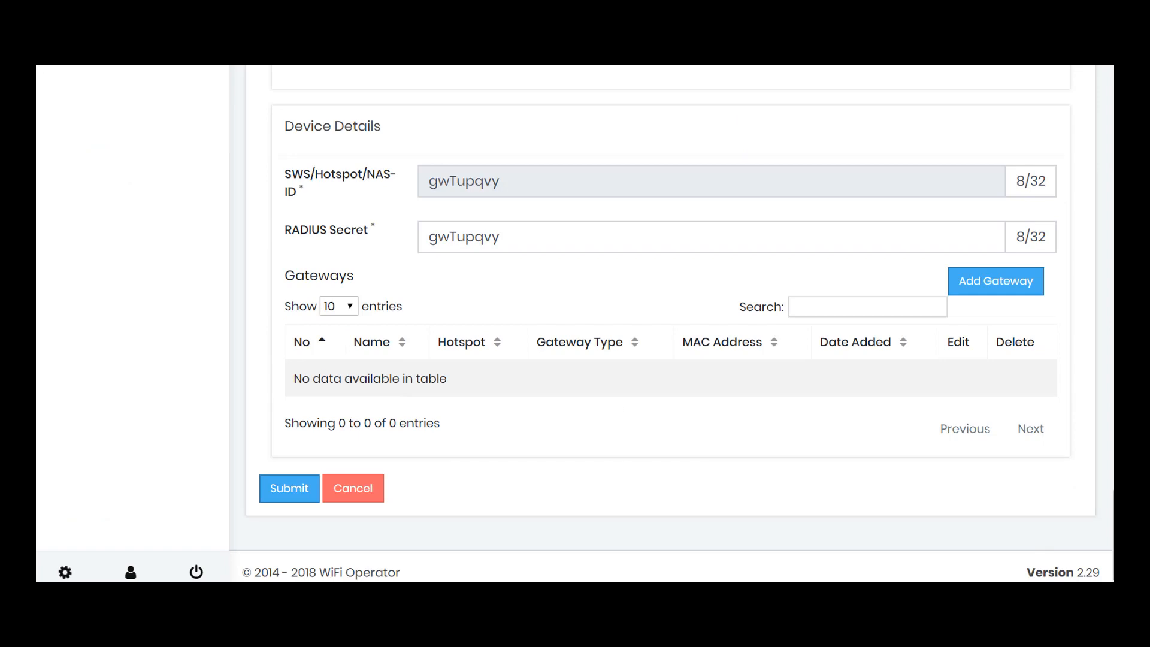
left_click_drag(1114, 537, 1114, 122)
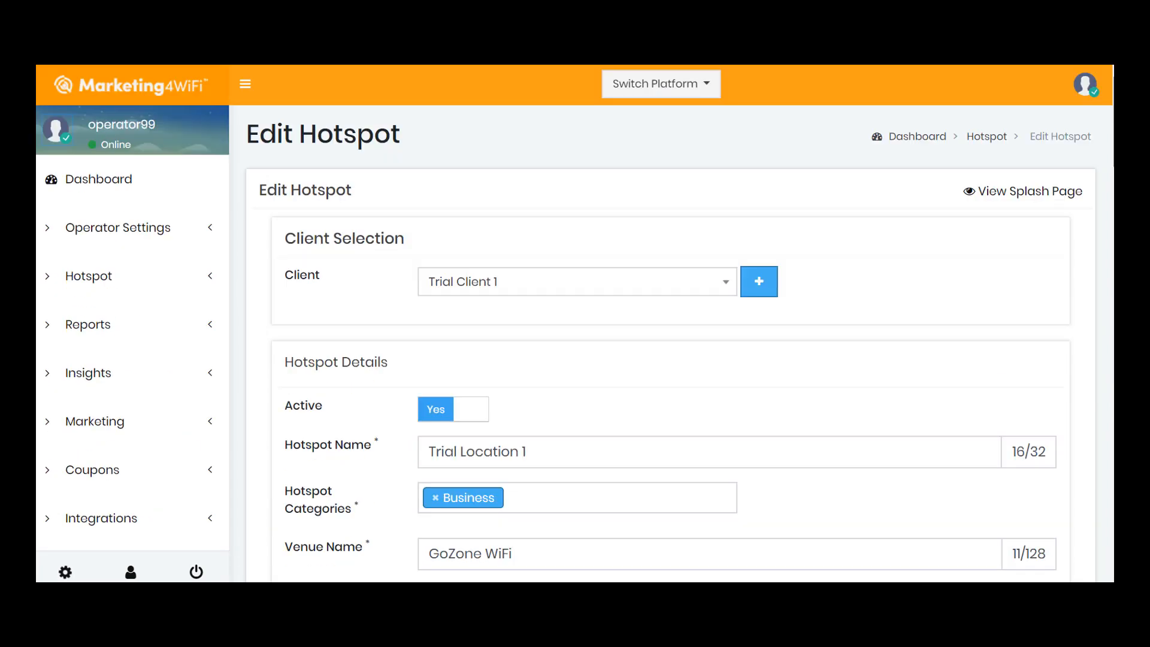
Start adding a gateway for the Trial Location 1 hotspot, look over the form fields, and leave it for the hotspot list
left_click(121, 266)
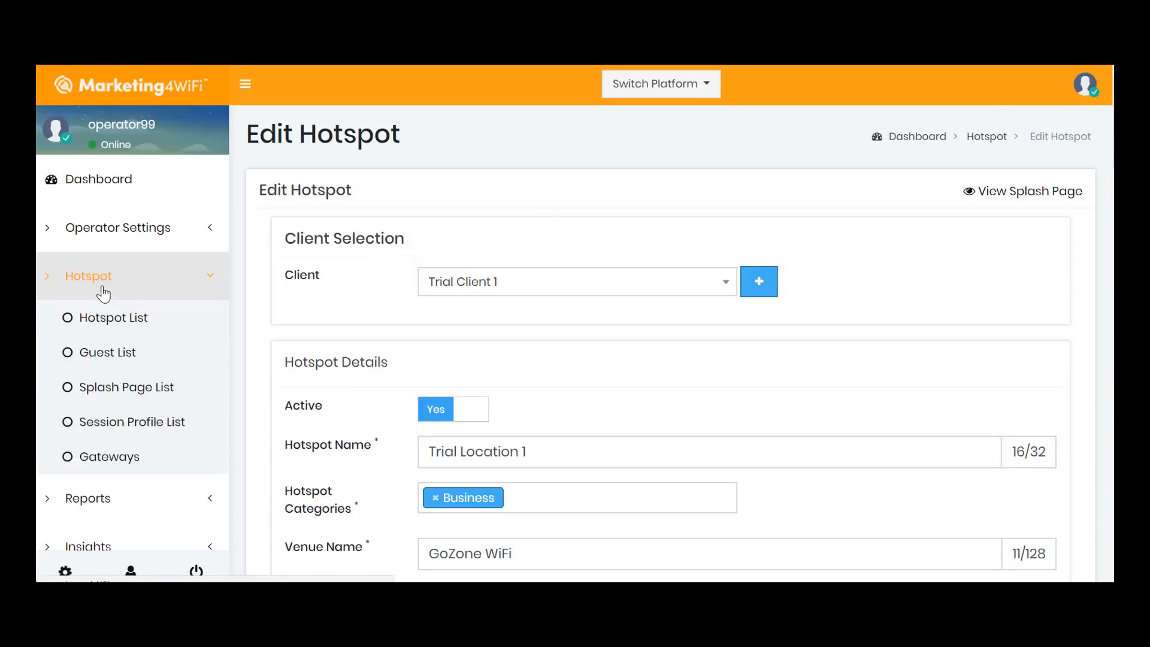
left_click(107, 458)
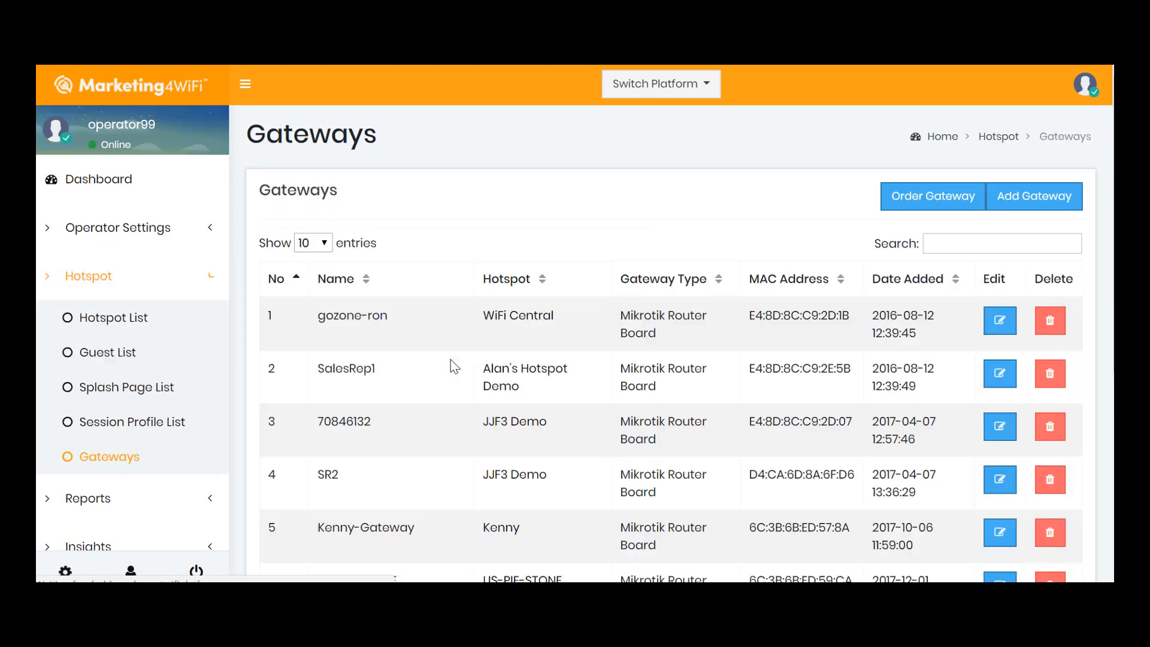
left_click(1023, 211)
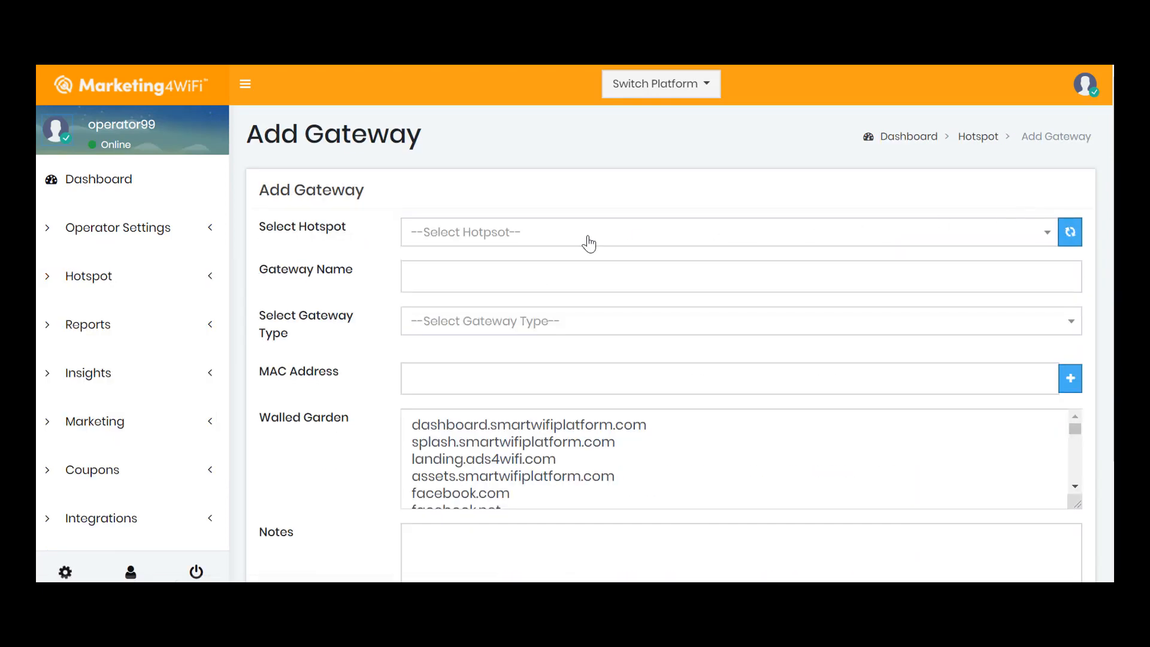
left_click(462, 246)
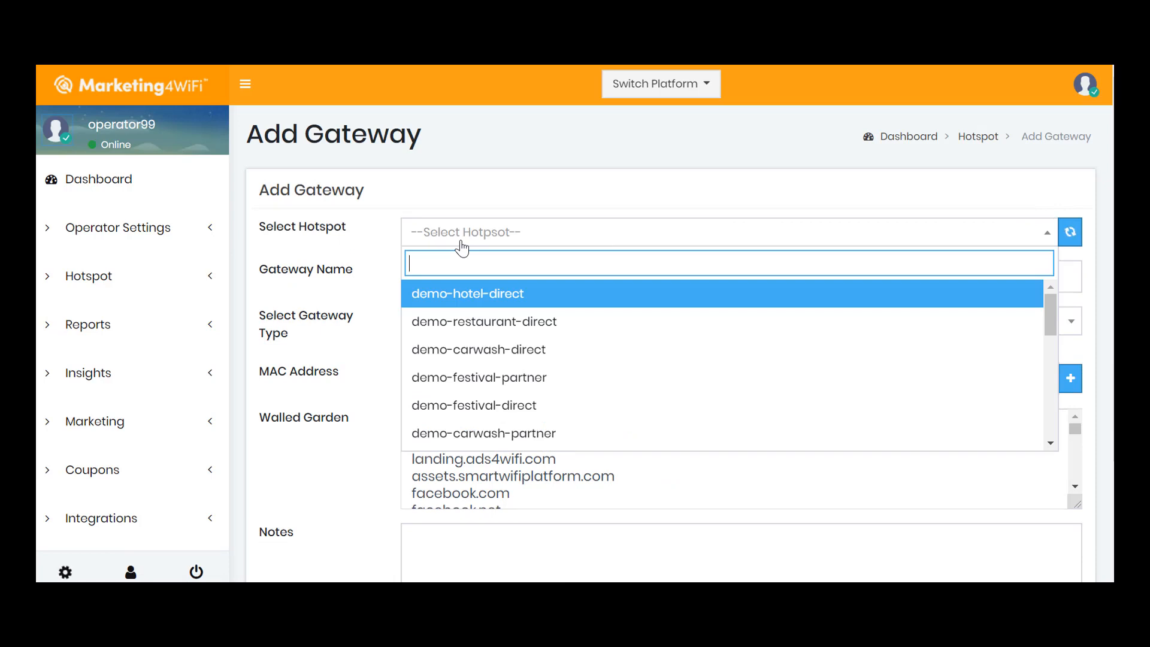
type("tri")
left_click(479, 296)
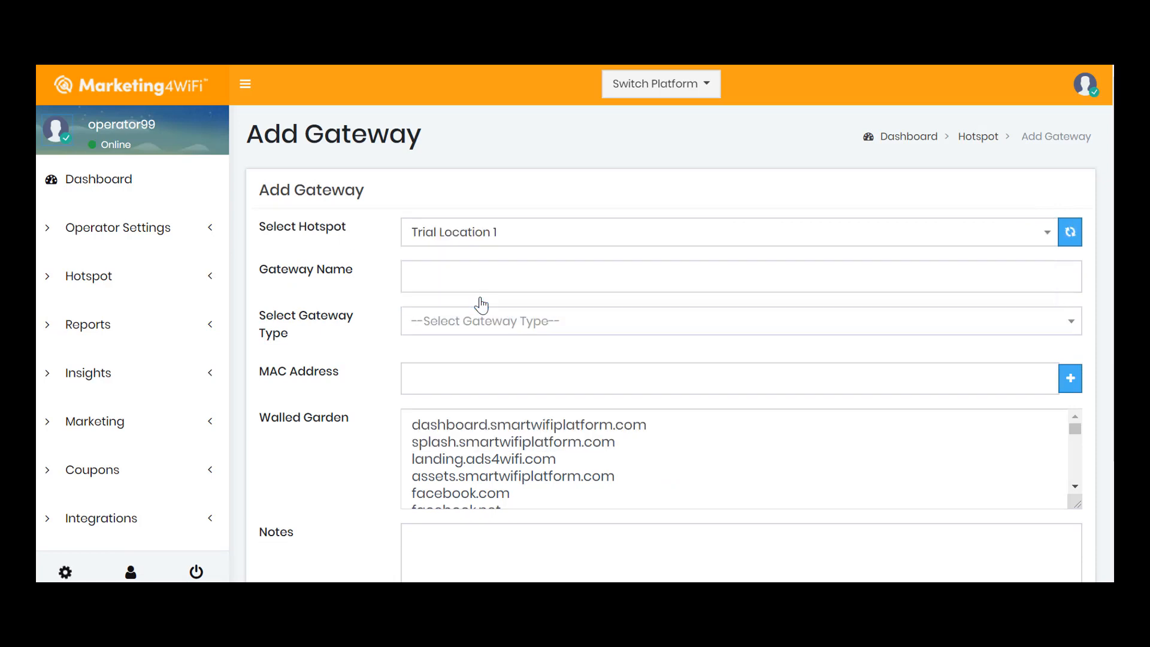
left_click(419, 268)
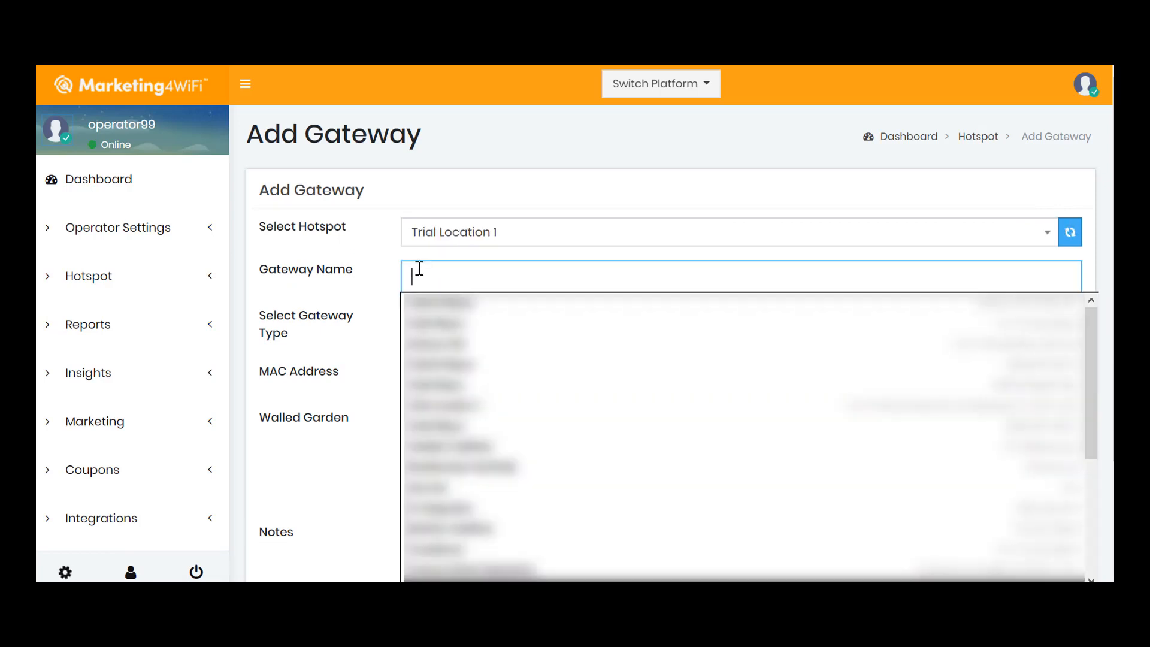
left_click(369, 311)
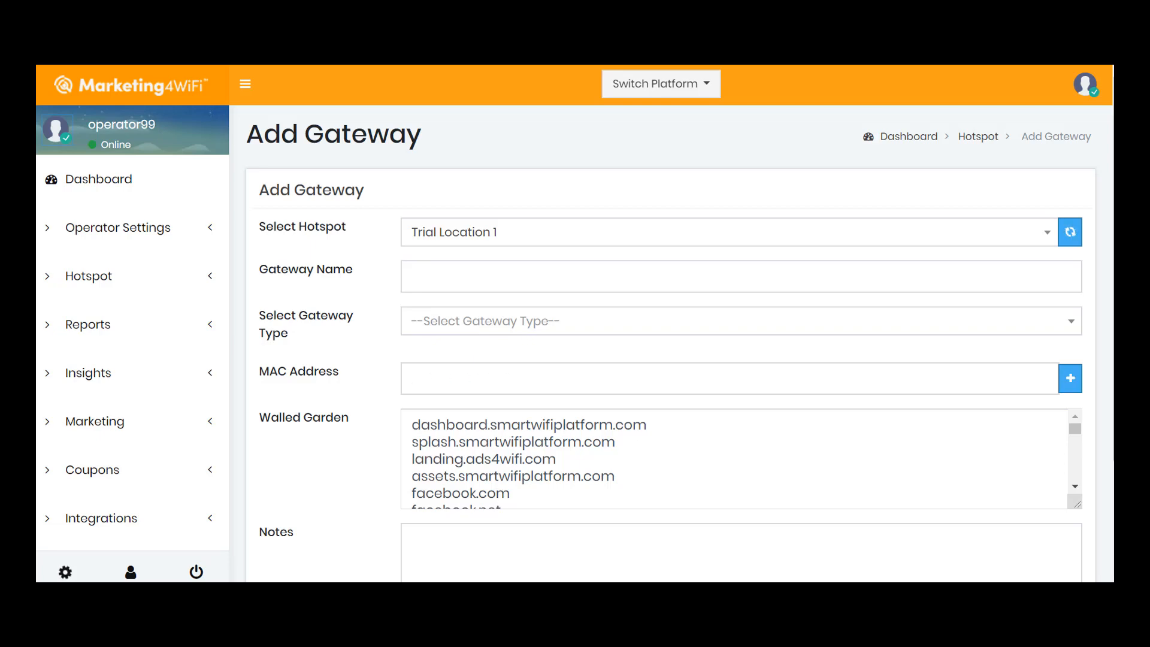
scroll(575, 324, "down", 3)
scroll(575, 324, "up", 3)
left_click(105, 279)
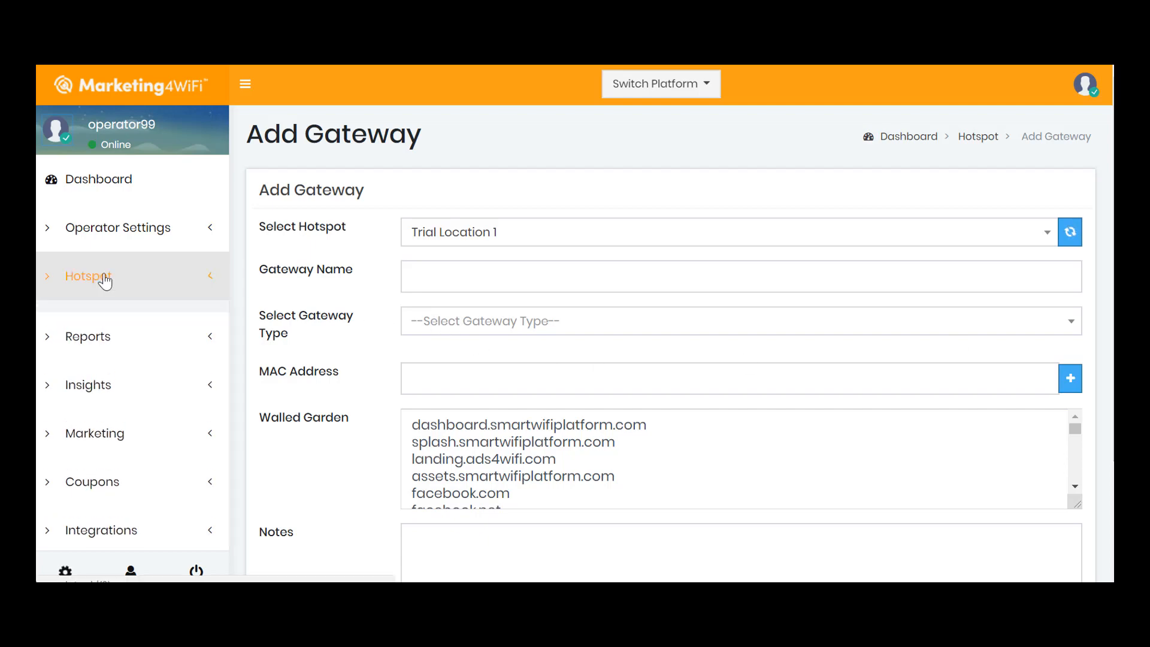
left_click(107, 322)
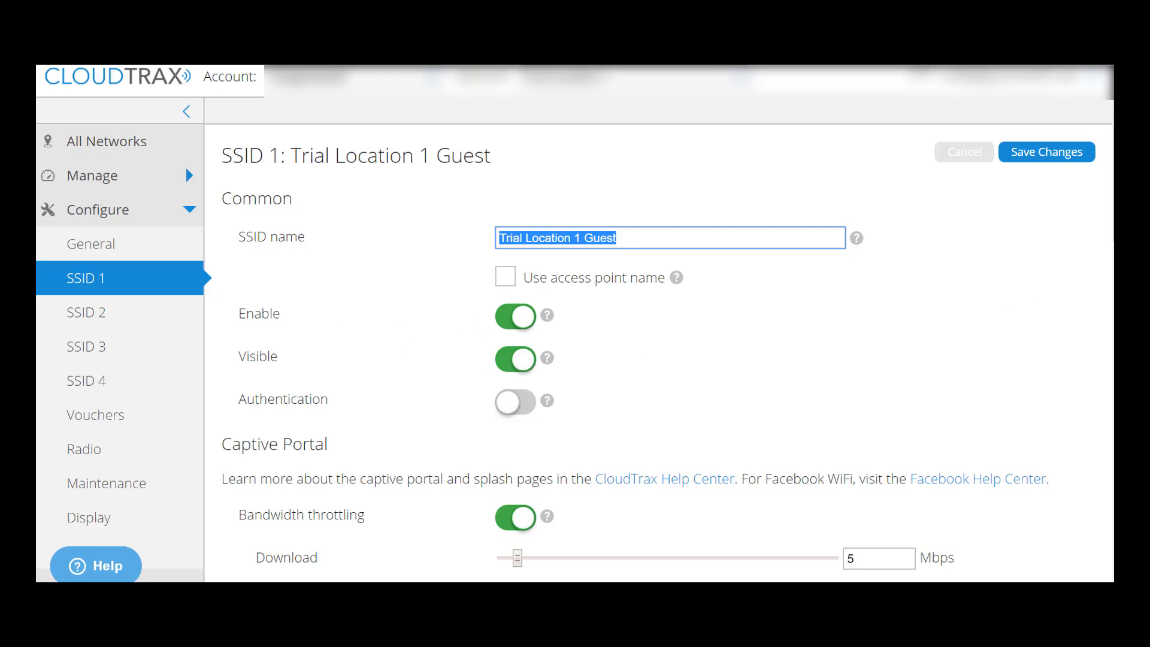
Look over the SSID 1 settings, turn on the captive portal's splash page and set its type to Hosted remotely
scroll(659, 324, "down", 8)
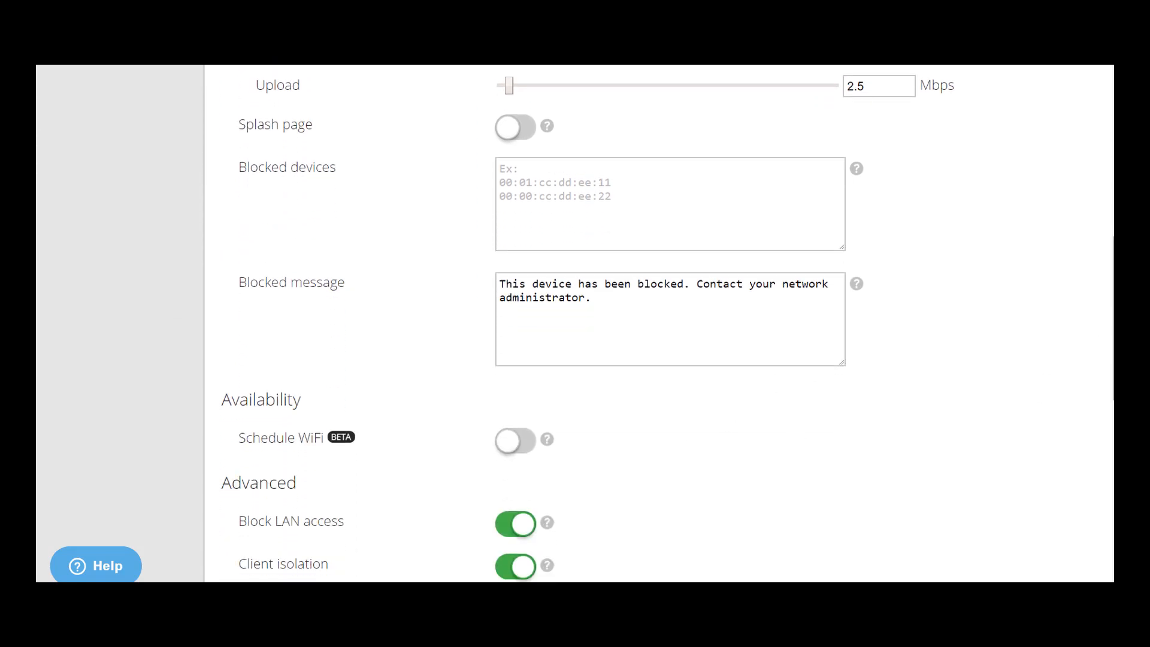
scroll(659, 324, "down", 5)
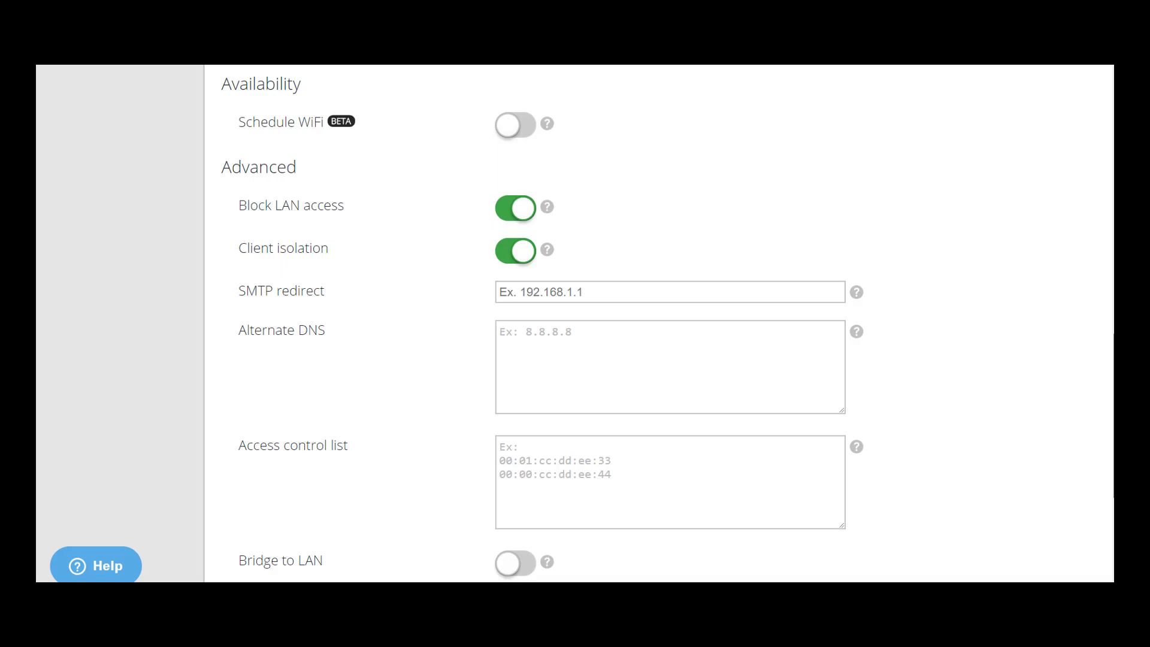
scroll(575, 323, "down", 4)
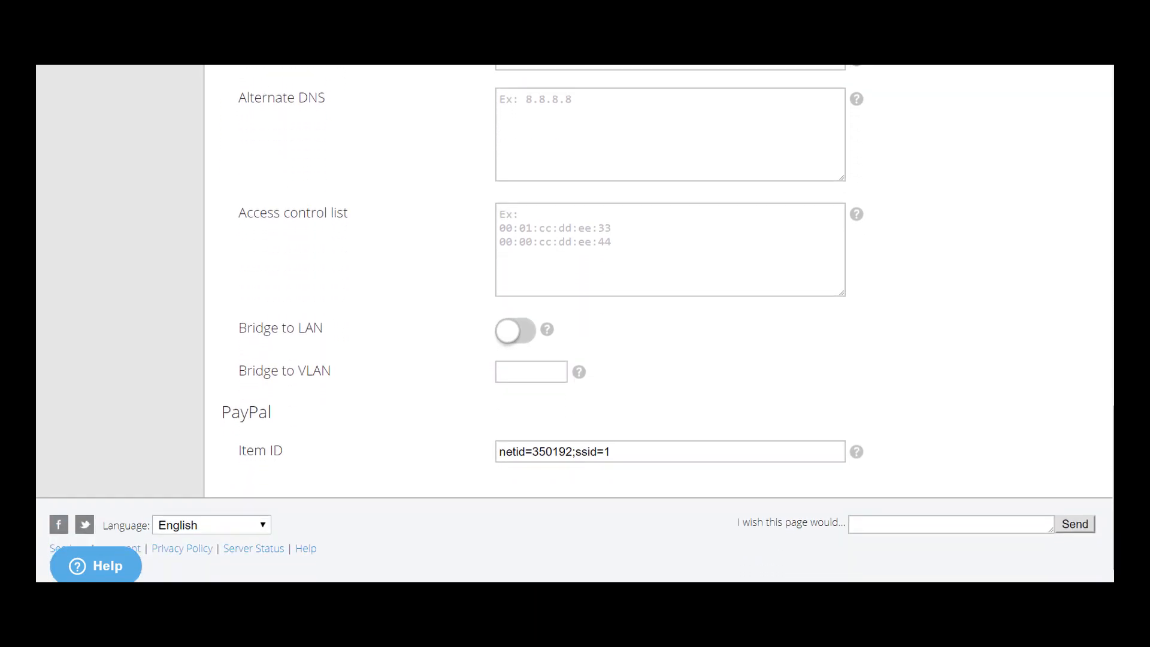
scroll(575, 323, "up", 3)
scroll(575, 324, "up", 5)
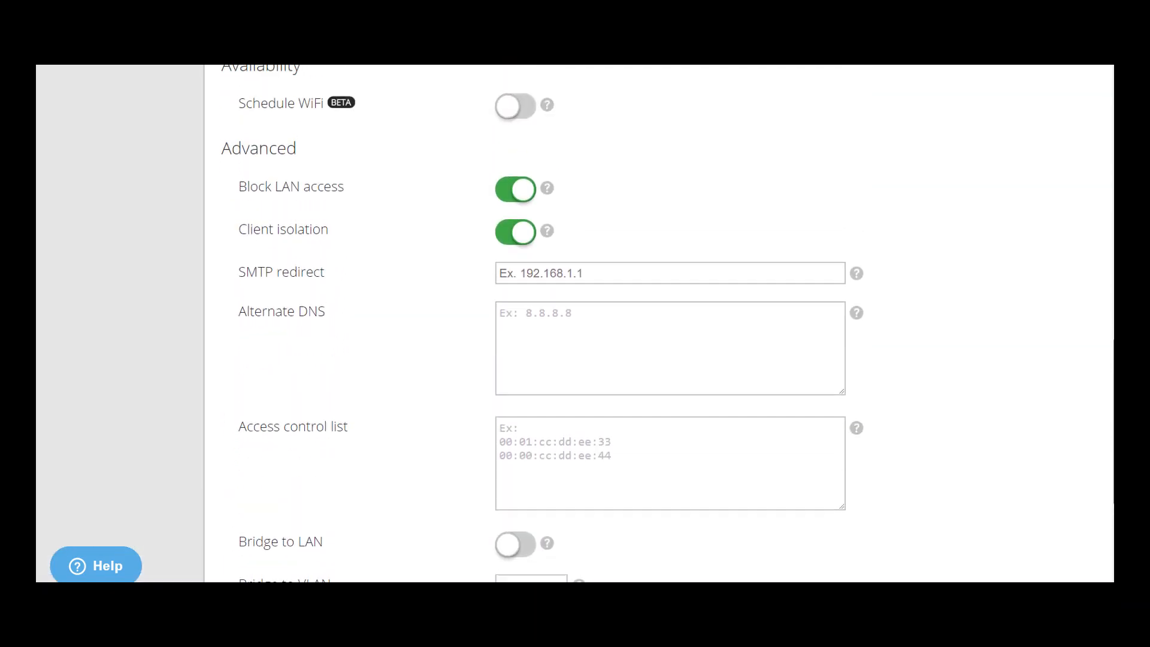
scroll(660, 276, "up", 5)
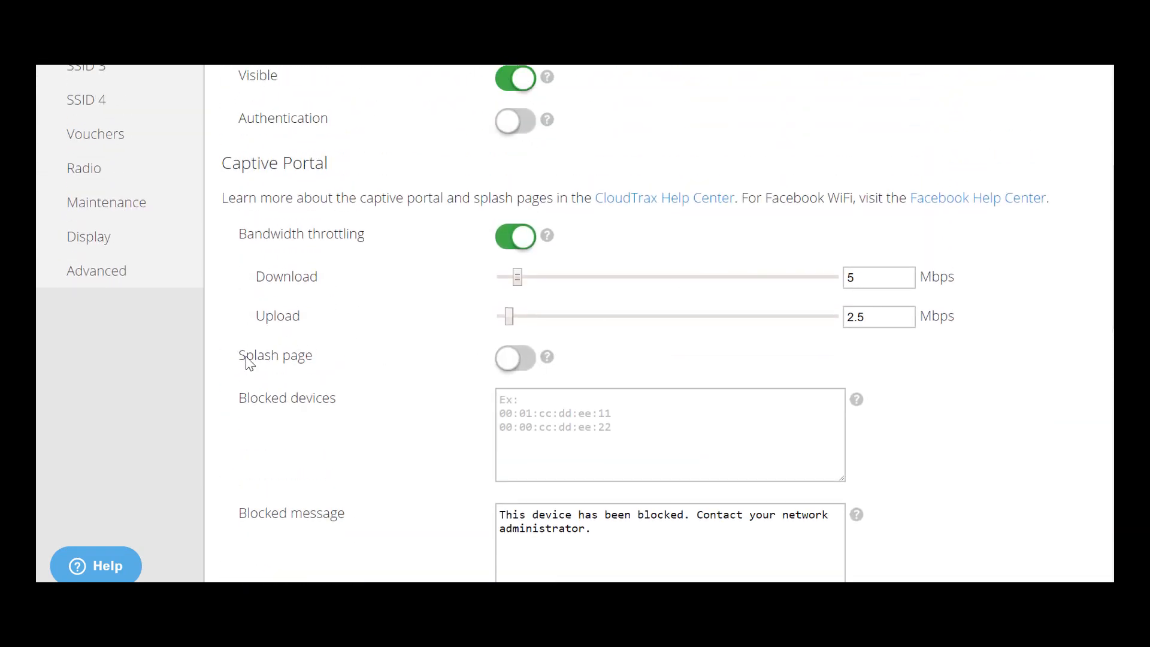
left_click_drag(239, 355, 322, 360)
left_click(512, 357)
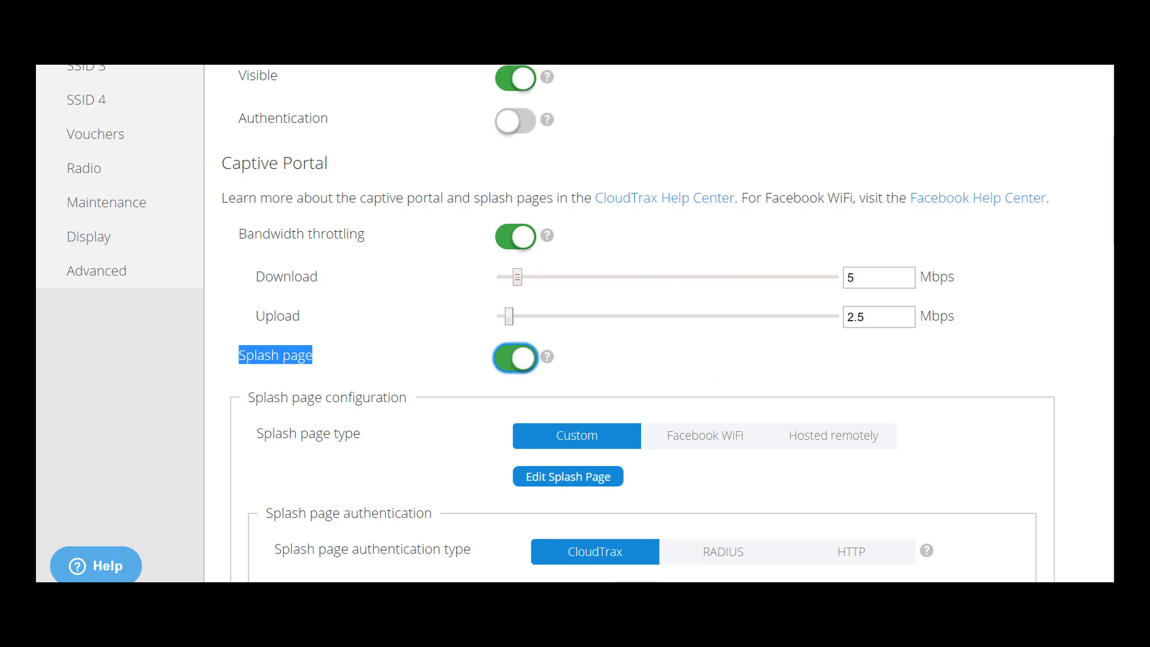
scroll(545, 323, "down", 4)
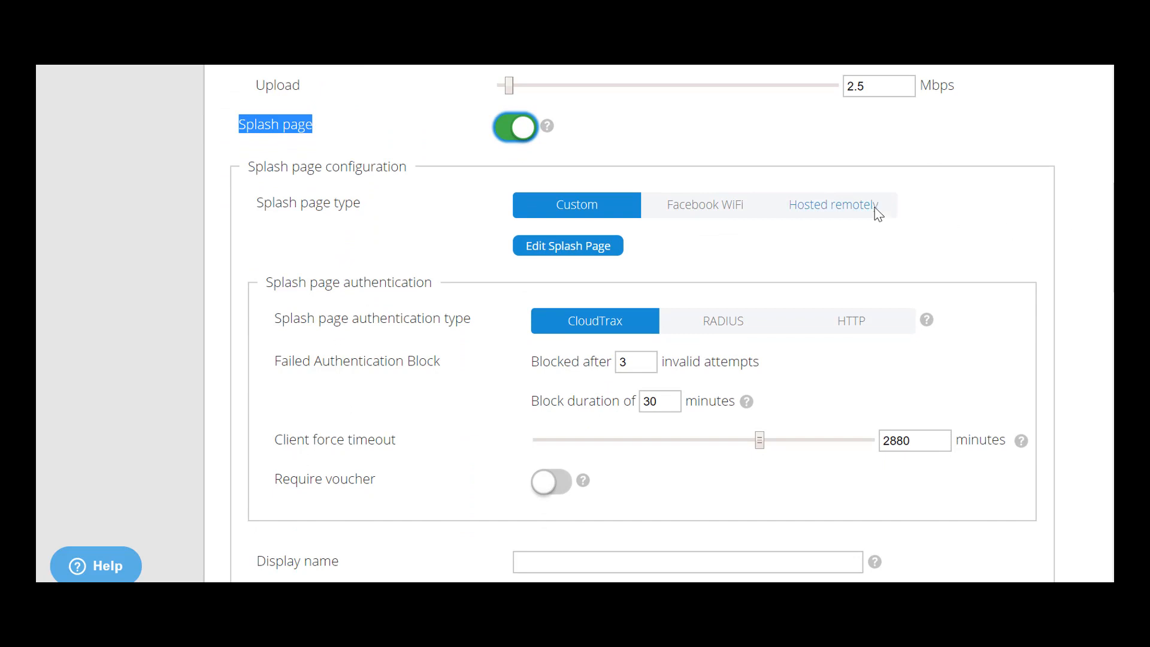
left_click(851, 208)
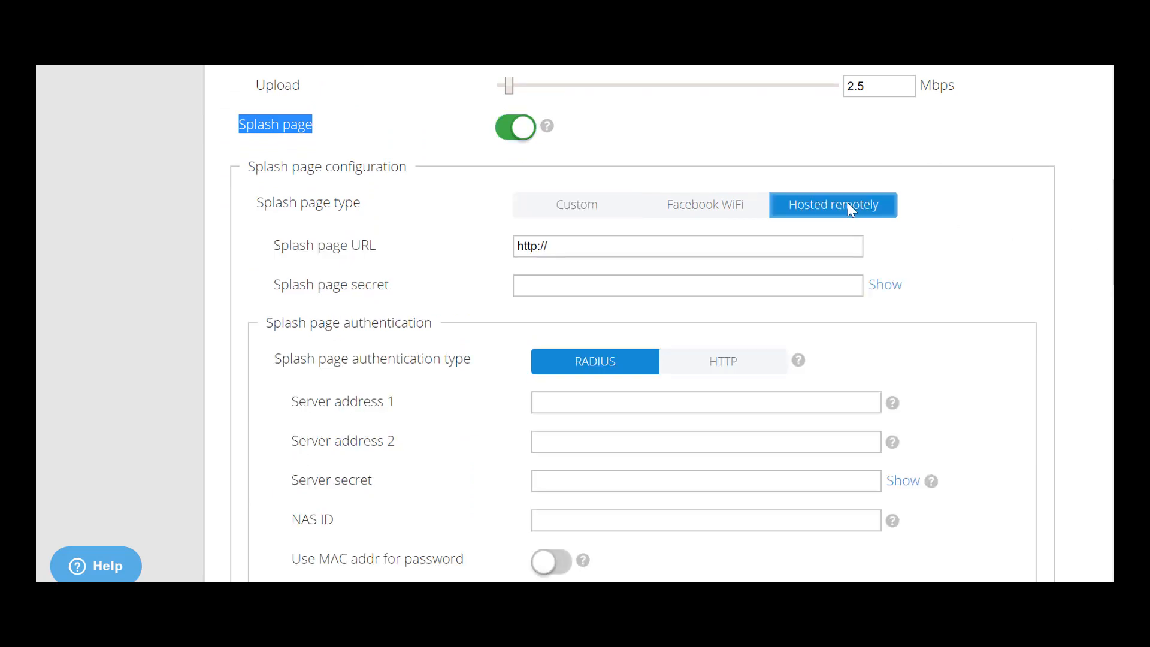
left_click(575, 244)
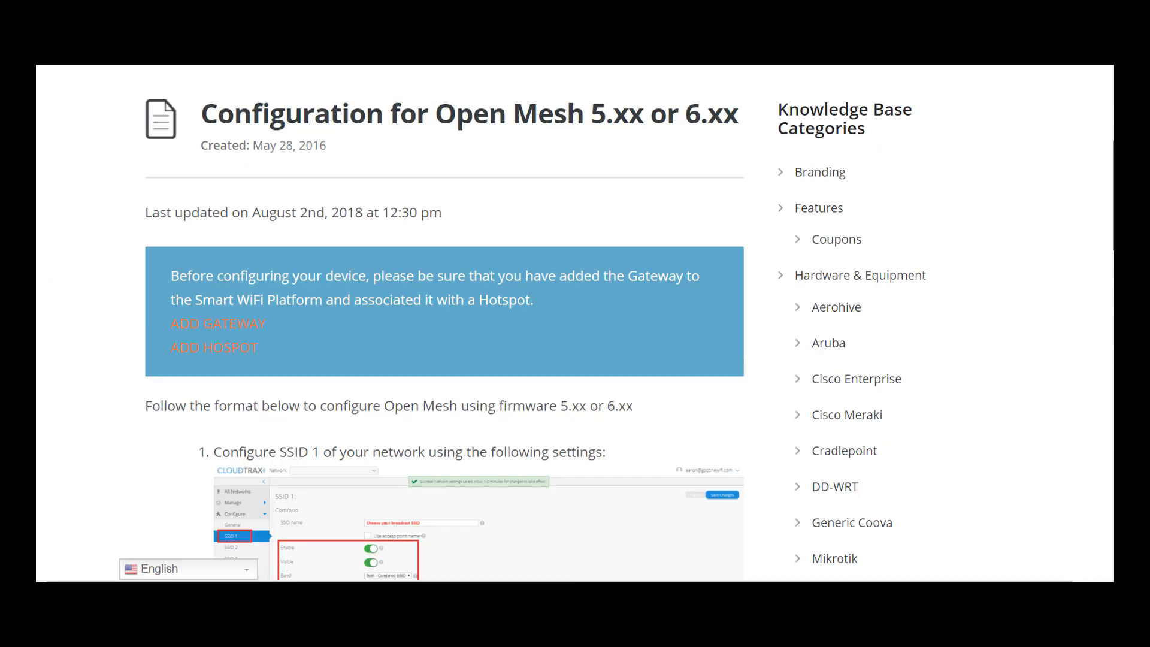
scroll(575, 324, "down", 12)
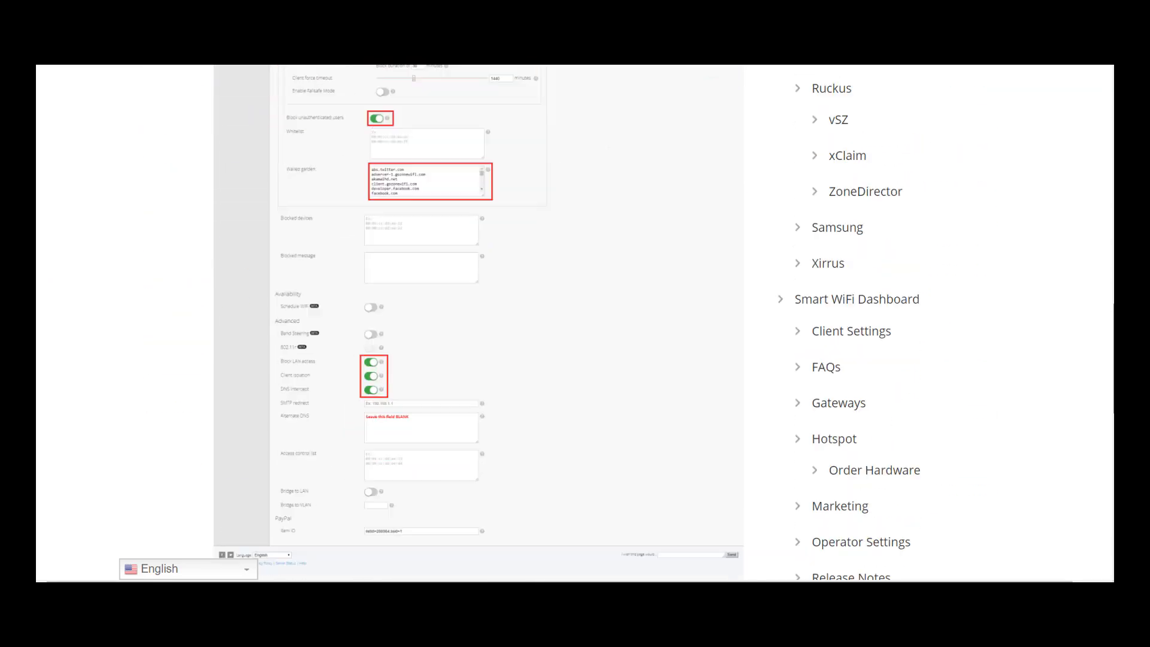
scroll(479, 323, "down", 5)
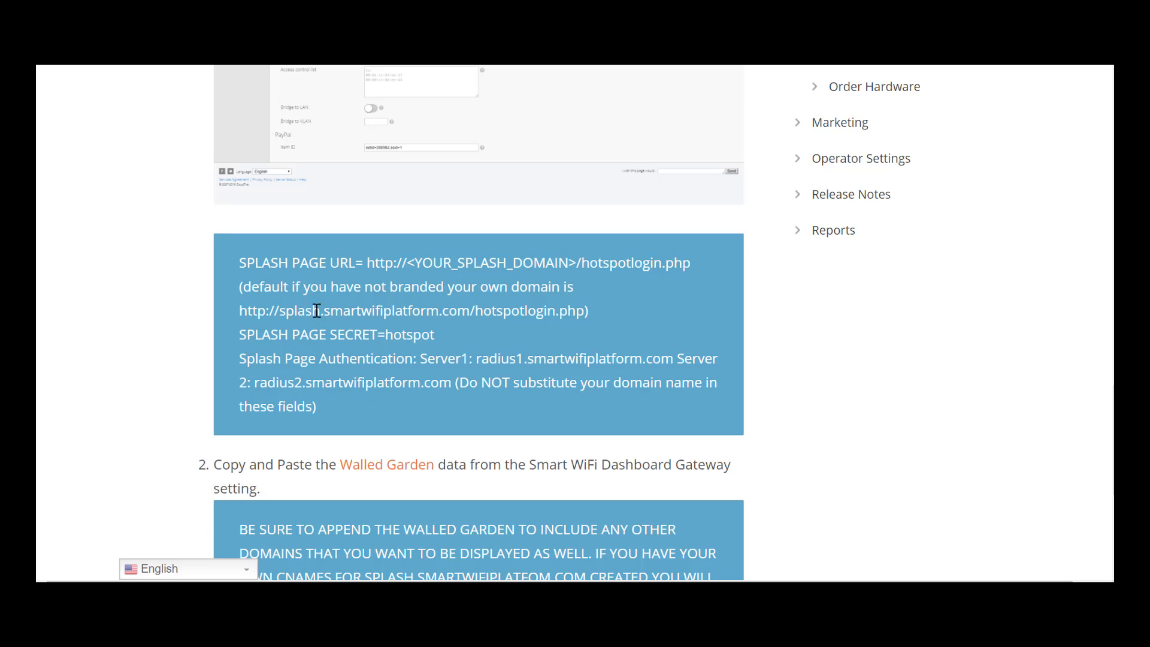
left_click_drag(239, 312, 581, 317)
key("ctrl+c")
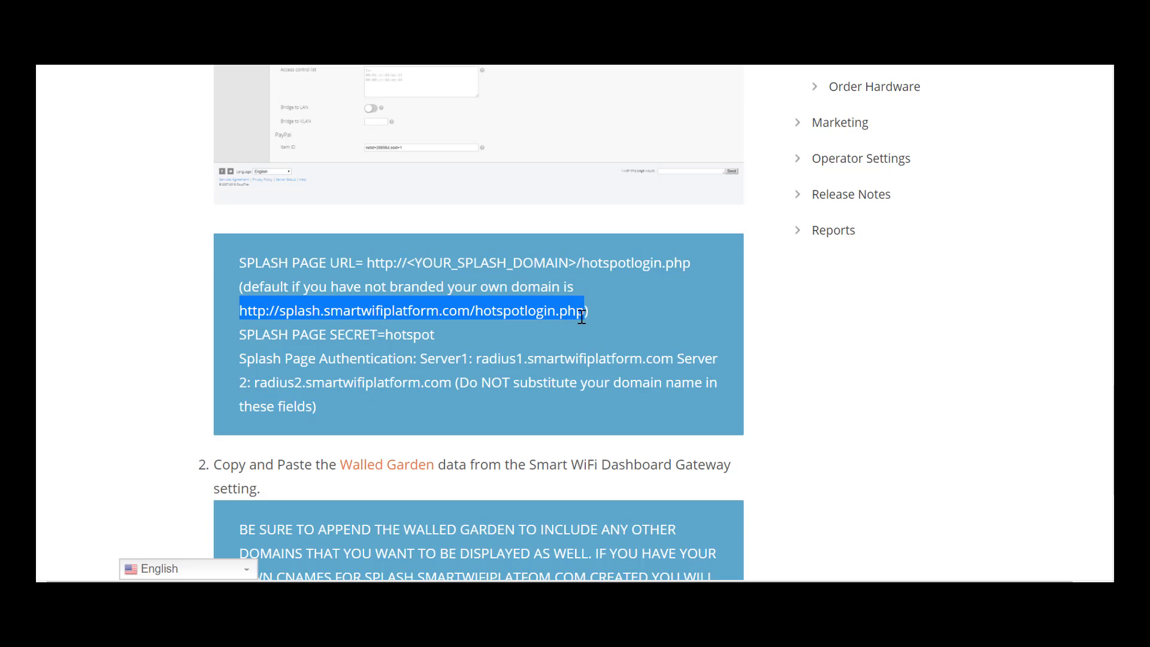
key("alt+Tab")
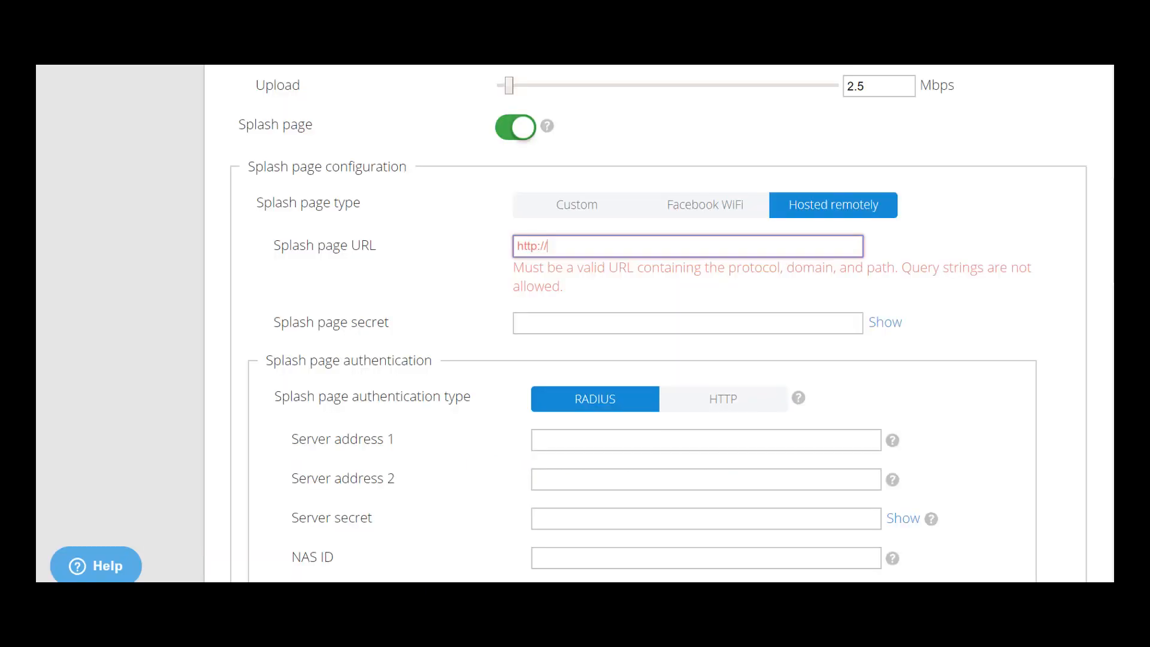
triple_click(563, 246)
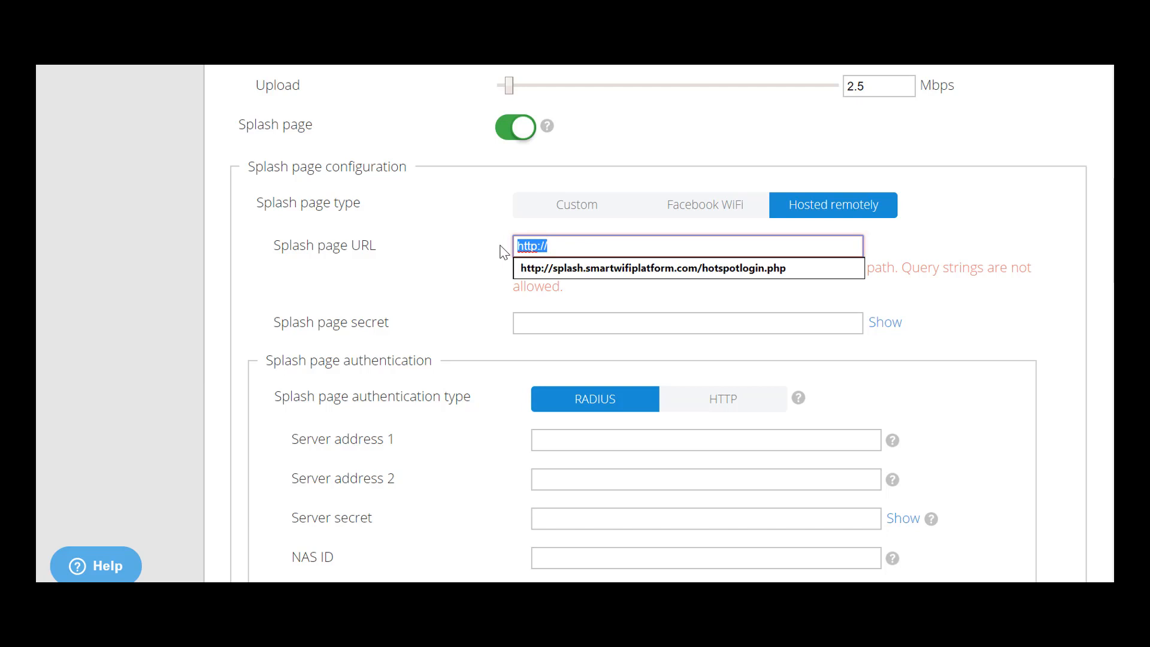
key("ctrl+v")
key("Tab")
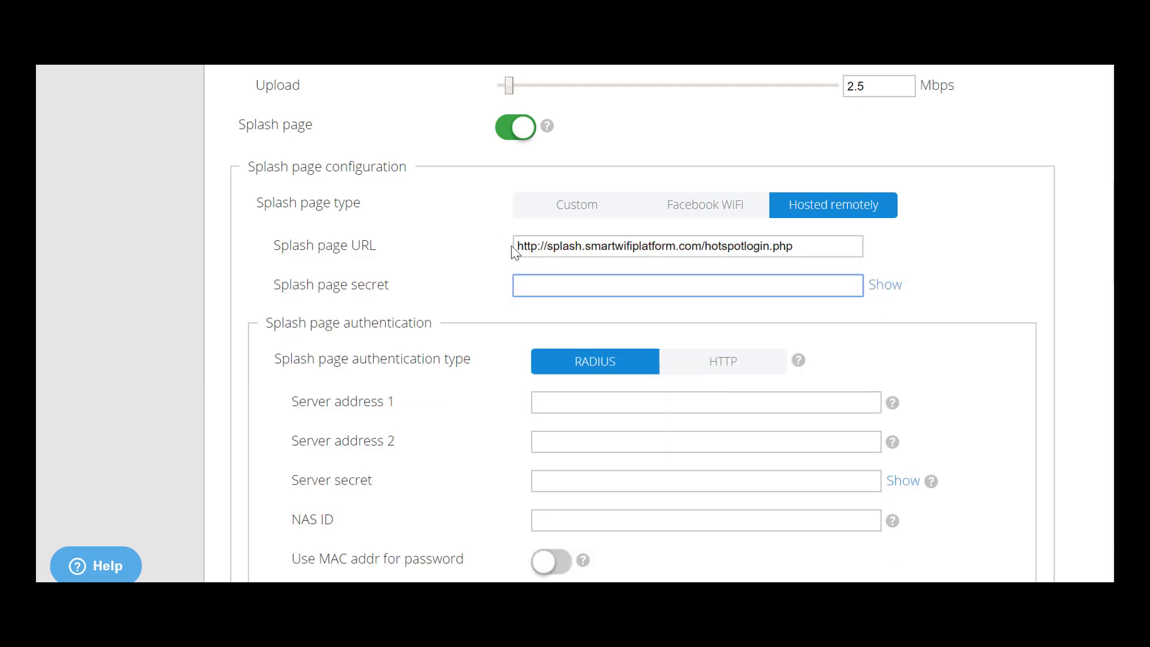
left_click(537, 250)
type("s")
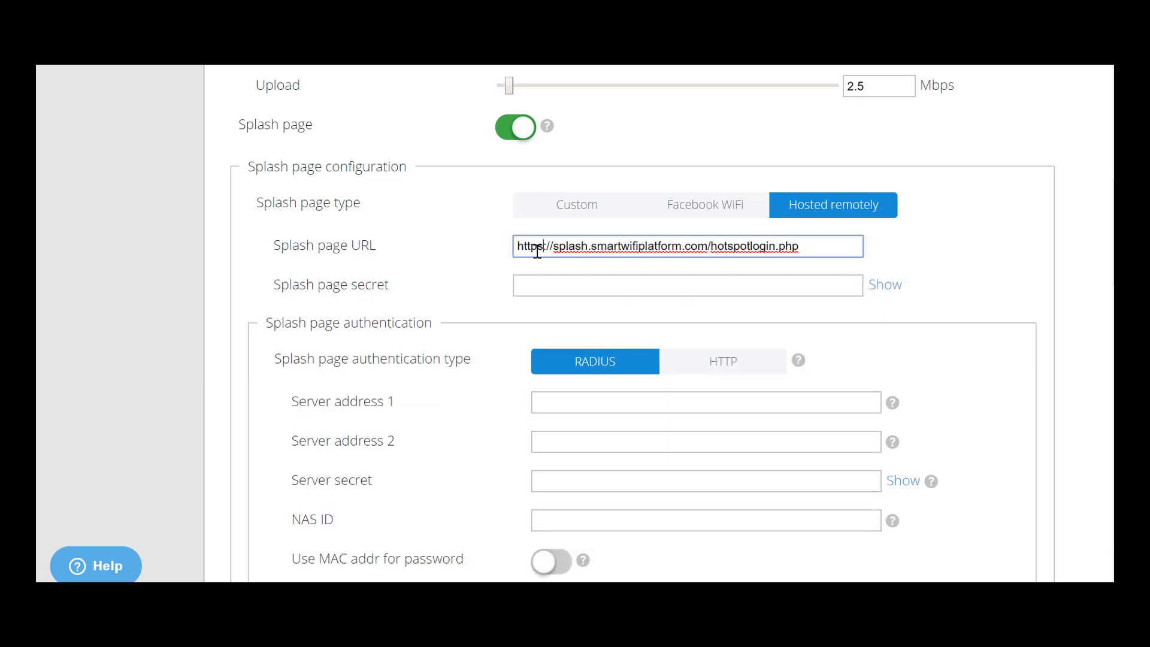
Look up the splash page secret in the configuration article and enter it in CloudTrax's splash page secret field
key("Tab")
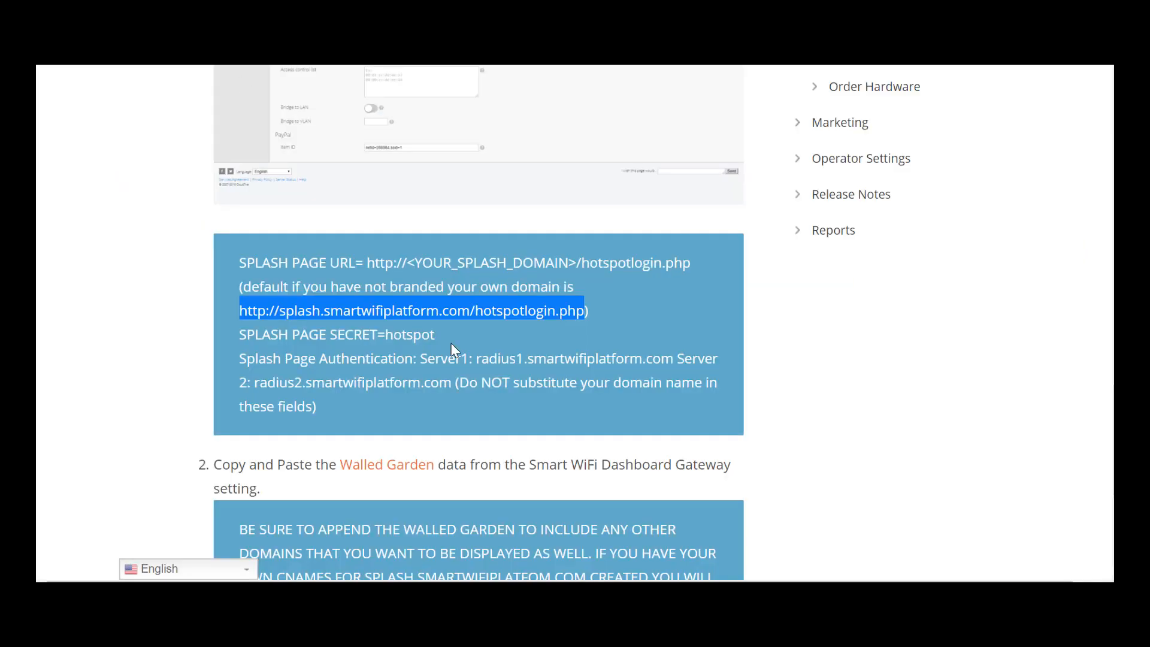
double_click(398, 331)
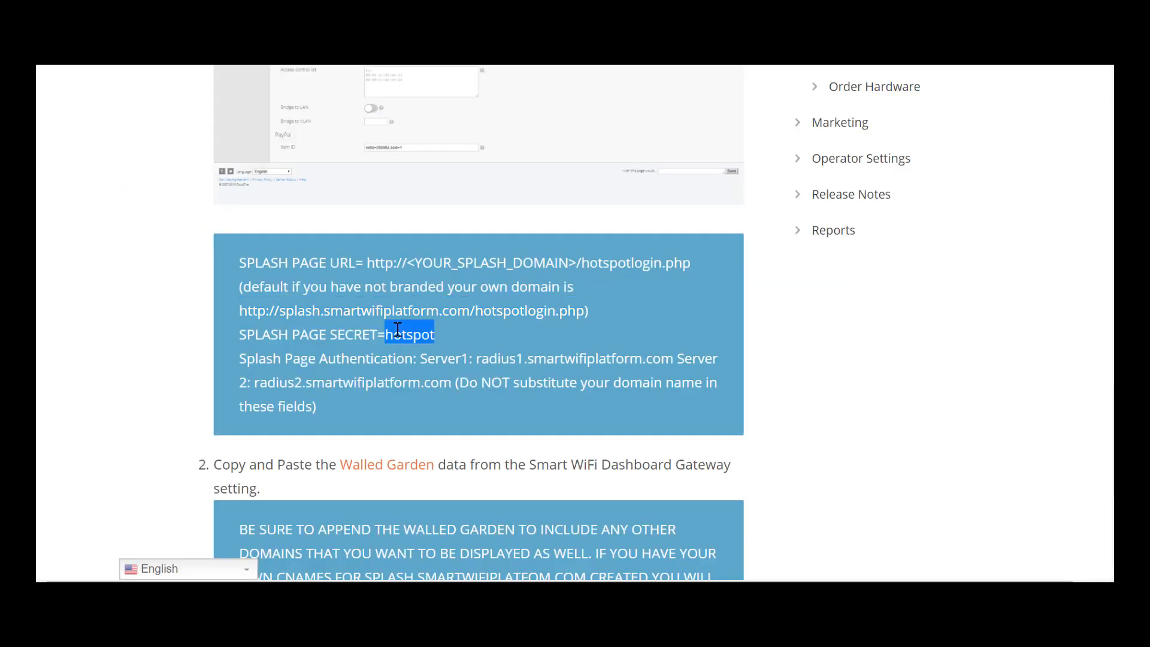
key("alt+Tab")
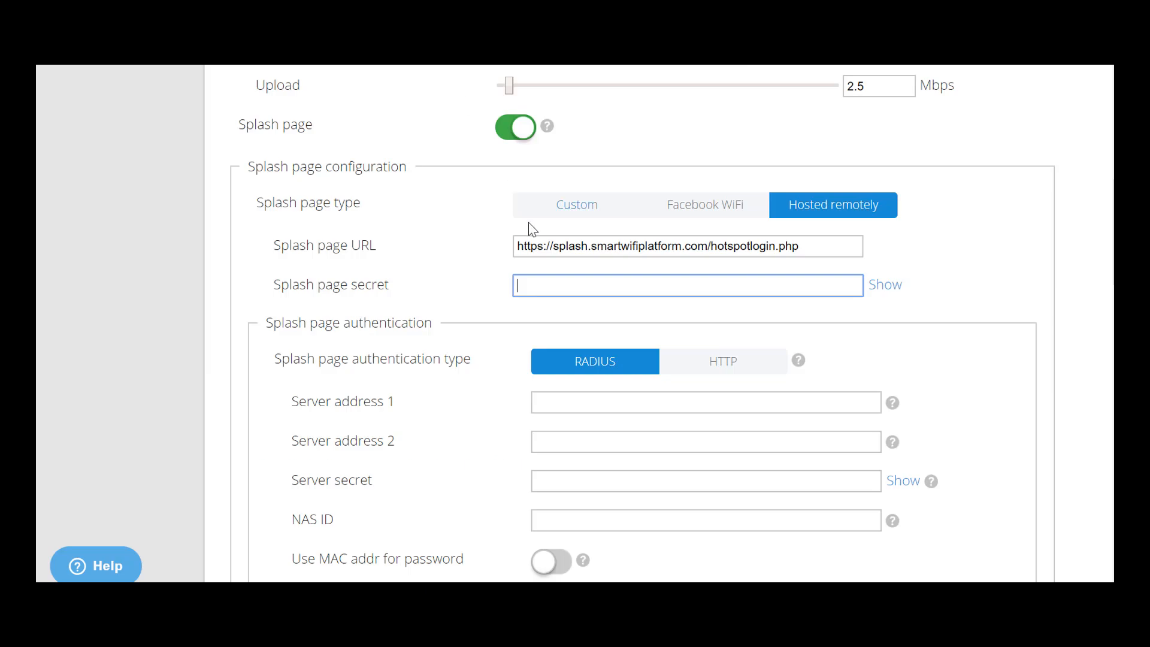
Copy the Server 1 address from the configuration article and enter radius1.smartwifiplatform.com as both RADIUS server address 1 and server address 2
left_click(556, 398)
key("Escape")
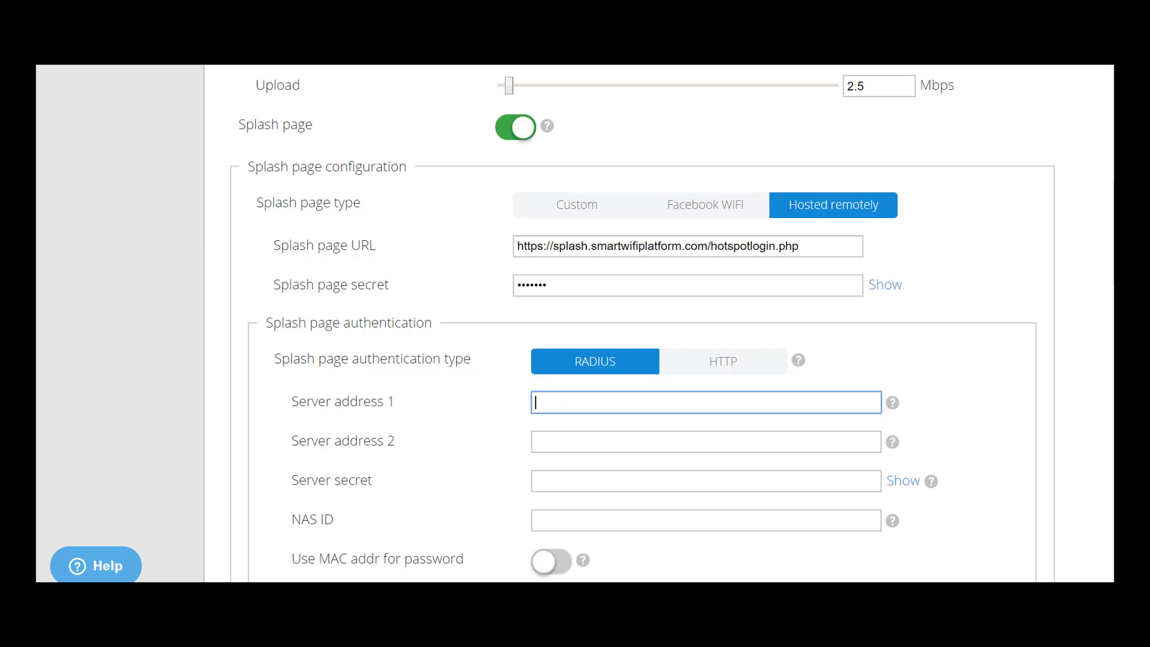
key("alt+Tab")
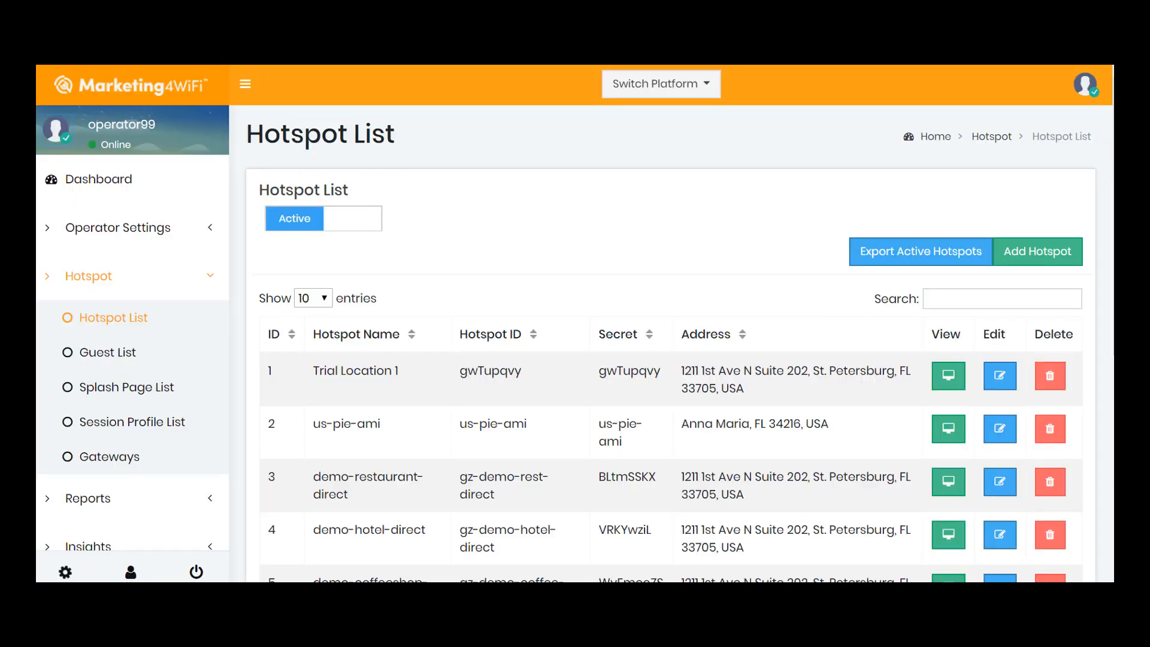
key("alt+Tab")
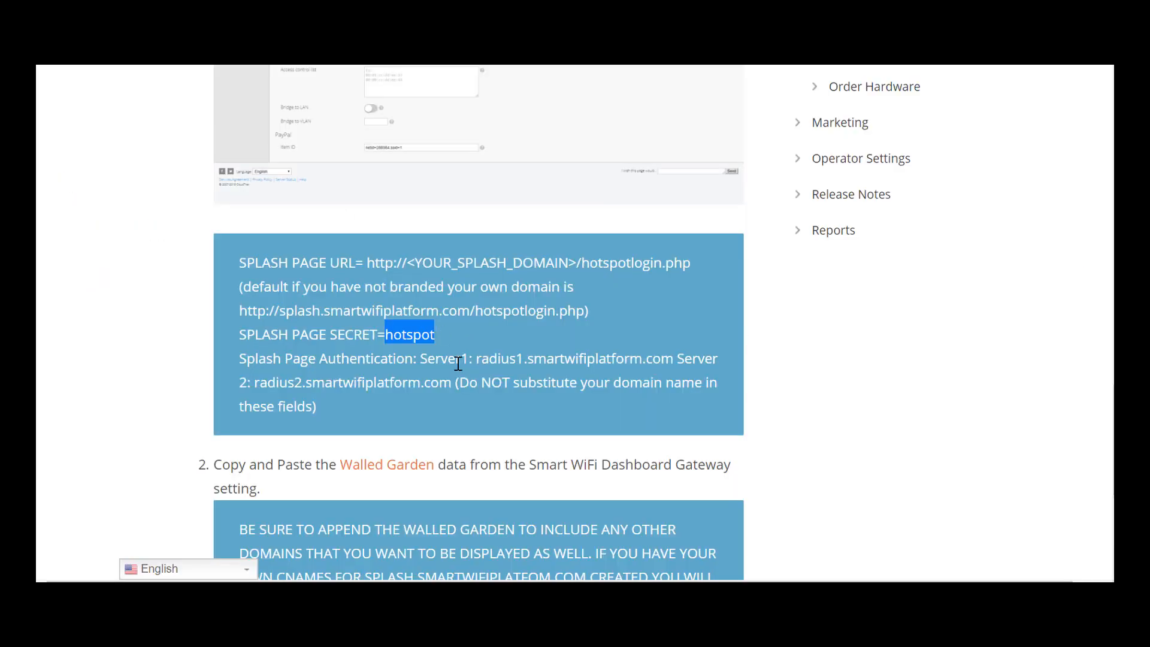
left_click_drag(476, 358, 676, 363)
key("ctrl+c")
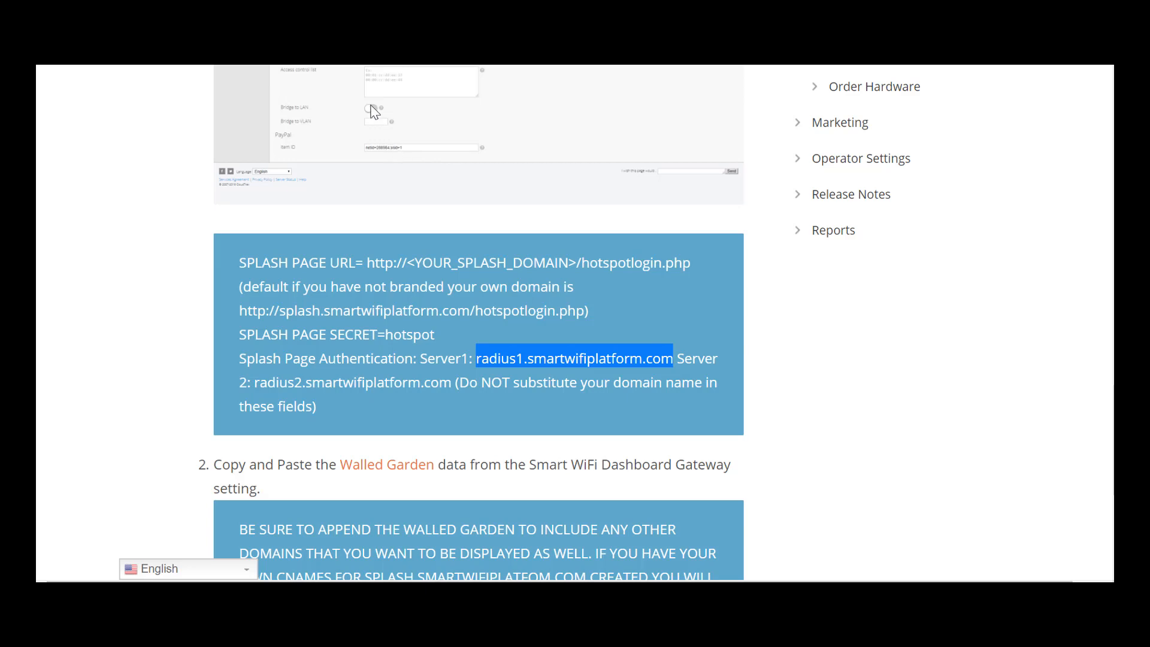
key("alt+Tab")
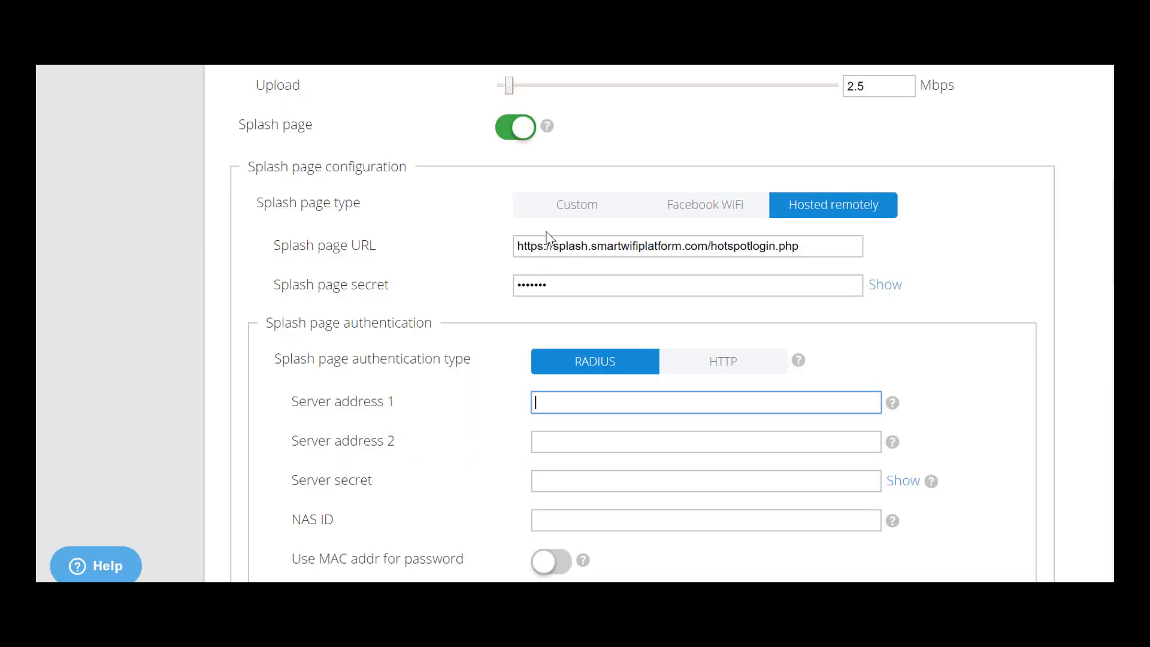
key("ctrl+v")
key("Tab")
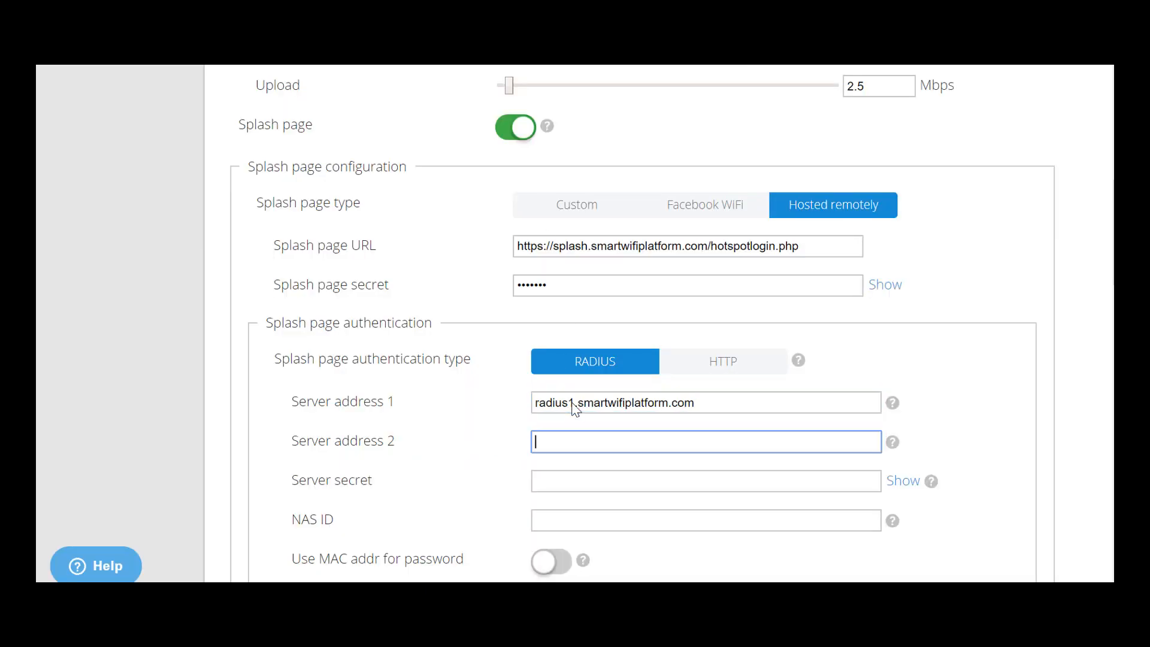
key("ctrl+v")
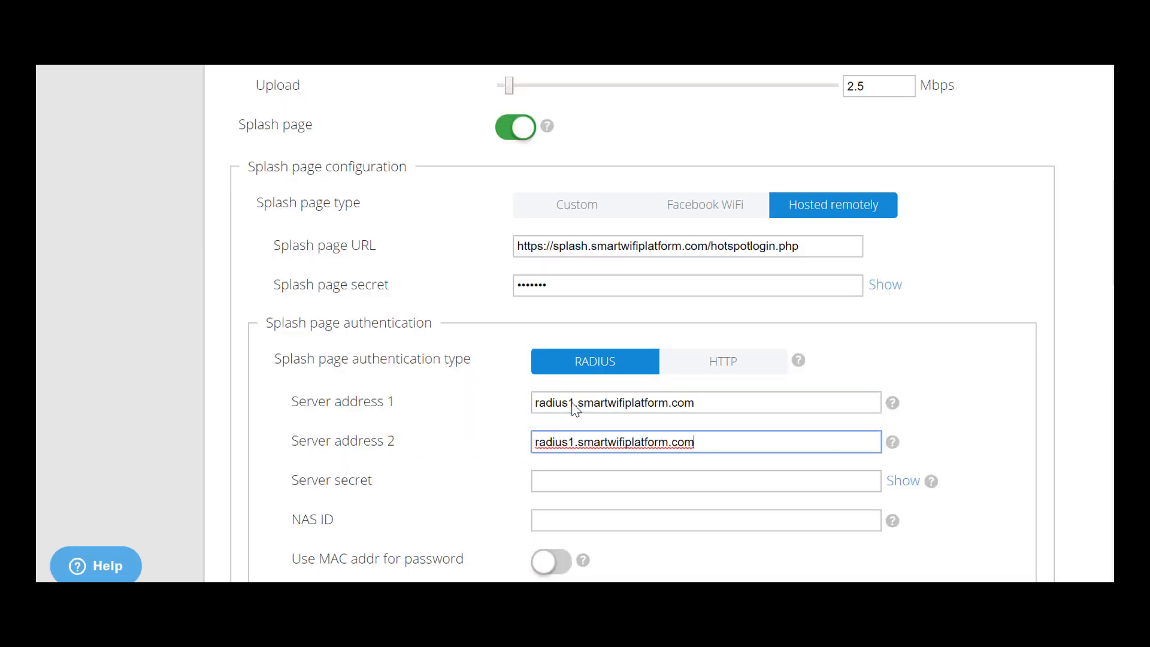
From the Marketing4WiFi hotspot list, copy Trial Location 1's credentials into CloudTrax as the server secret and the NAS ID
left_click(555, 488)
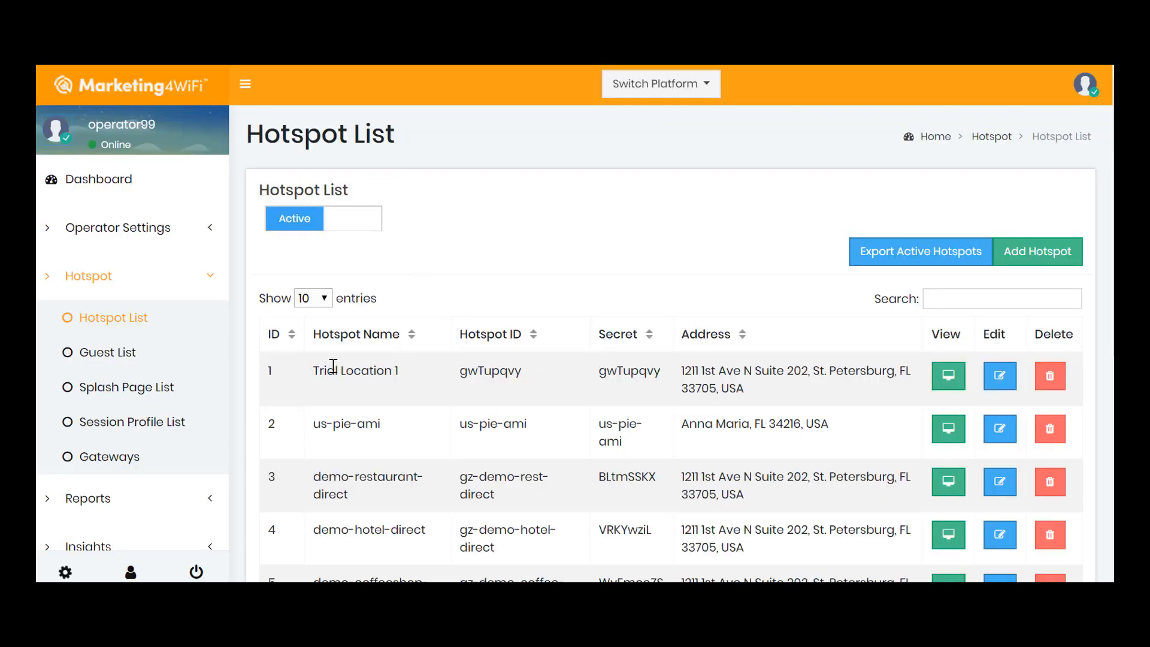
left_click_drag(318, 367, 404, 375)
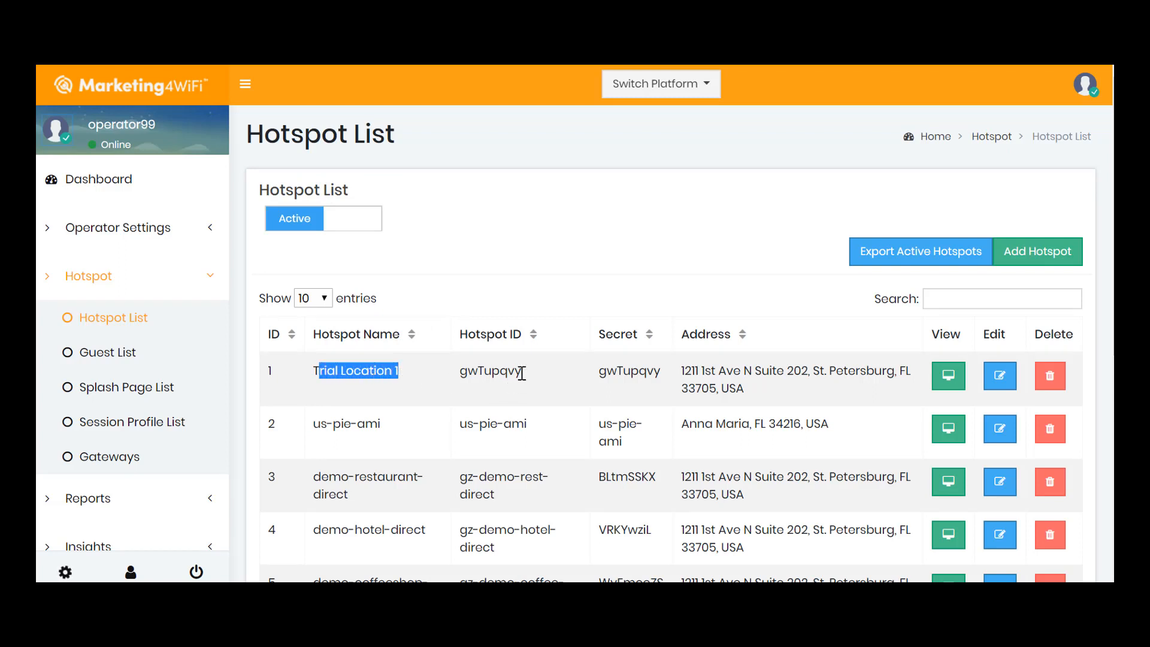
left_click_drag(522, 373, 460, 377)
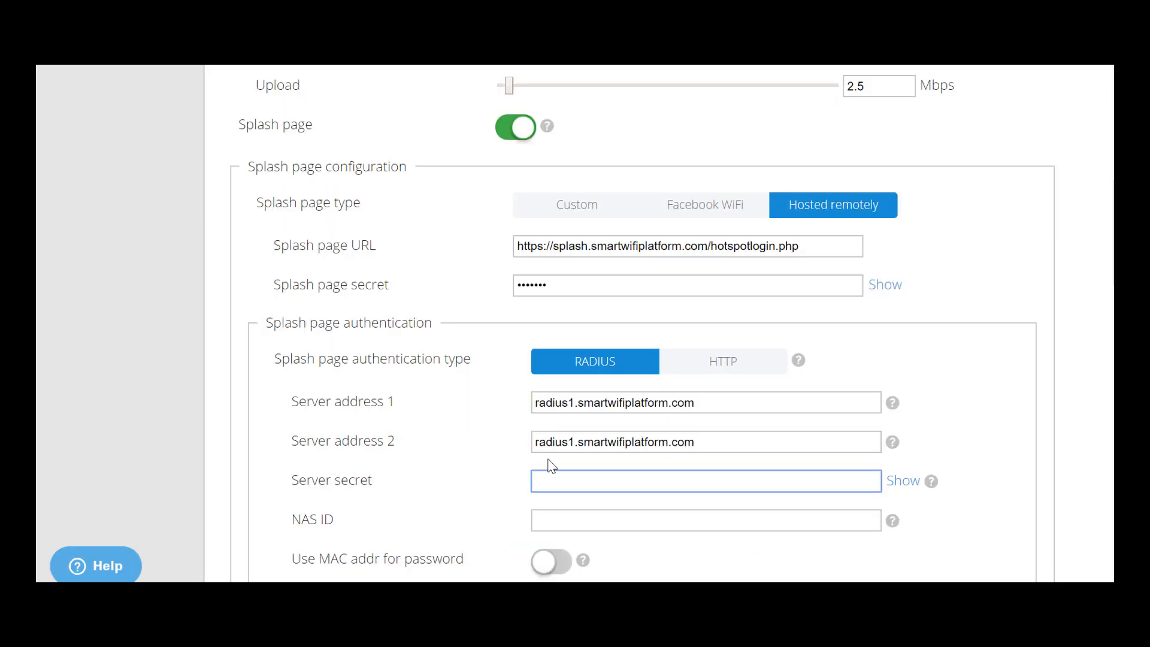
key("ctrl+v")
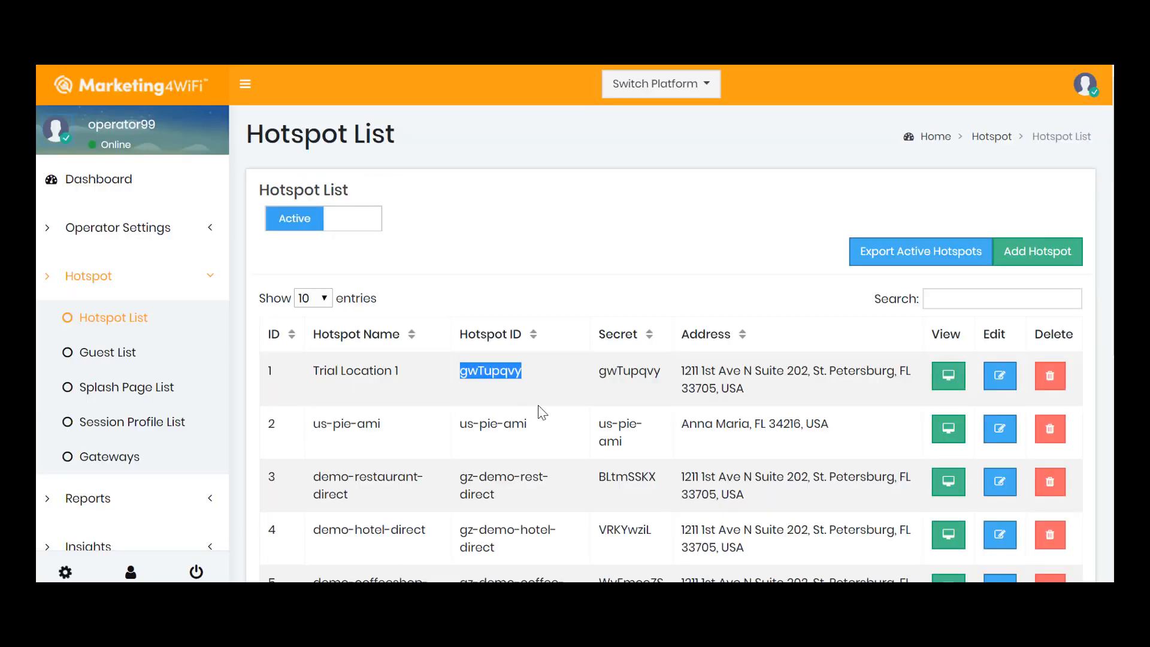
left_click(634, 367)
double_click(634, 369)
key("ctrl+c")
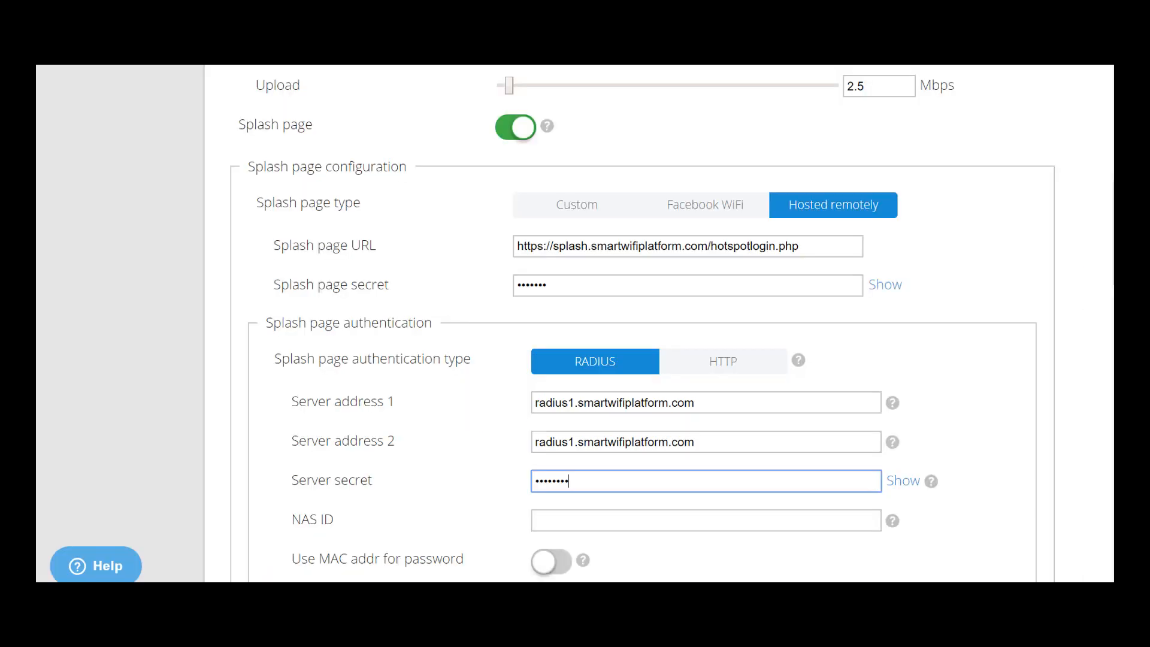
left_click(569, 520)
key("ctrl+v")
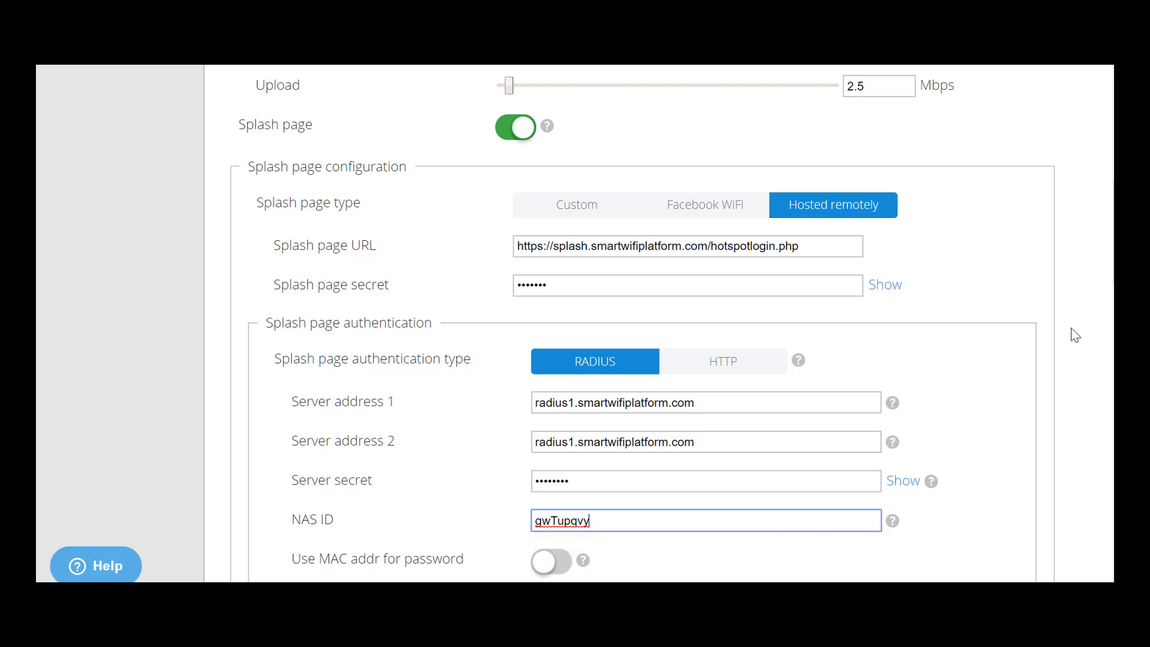
Turn on blocking of unauthenticated users in the splash page configuration and make the empty walled garden field ready for entry
scroll(643, 323, "down", 8)
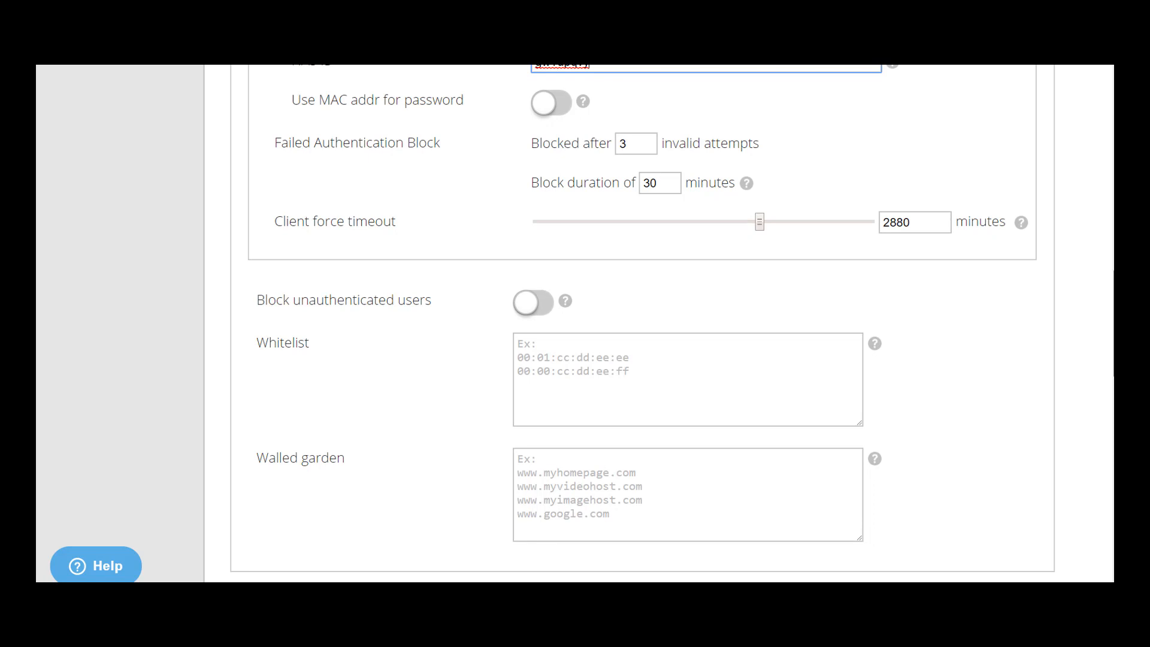
scroll(1104, 341, "down", 1)
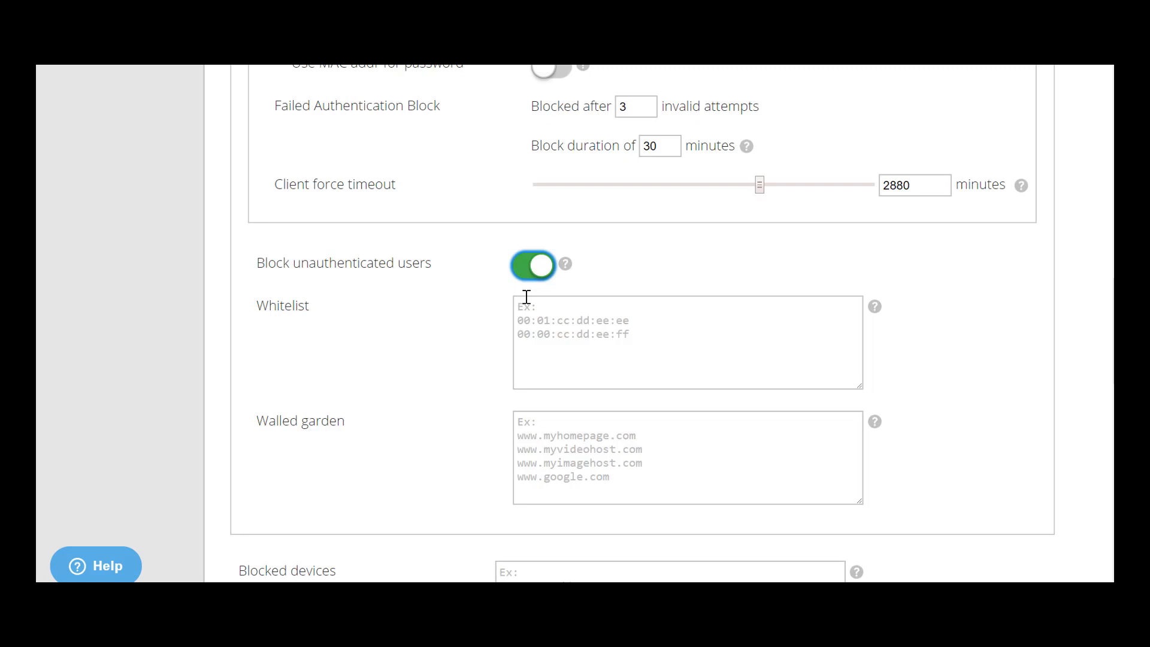
left_click(520, 424)
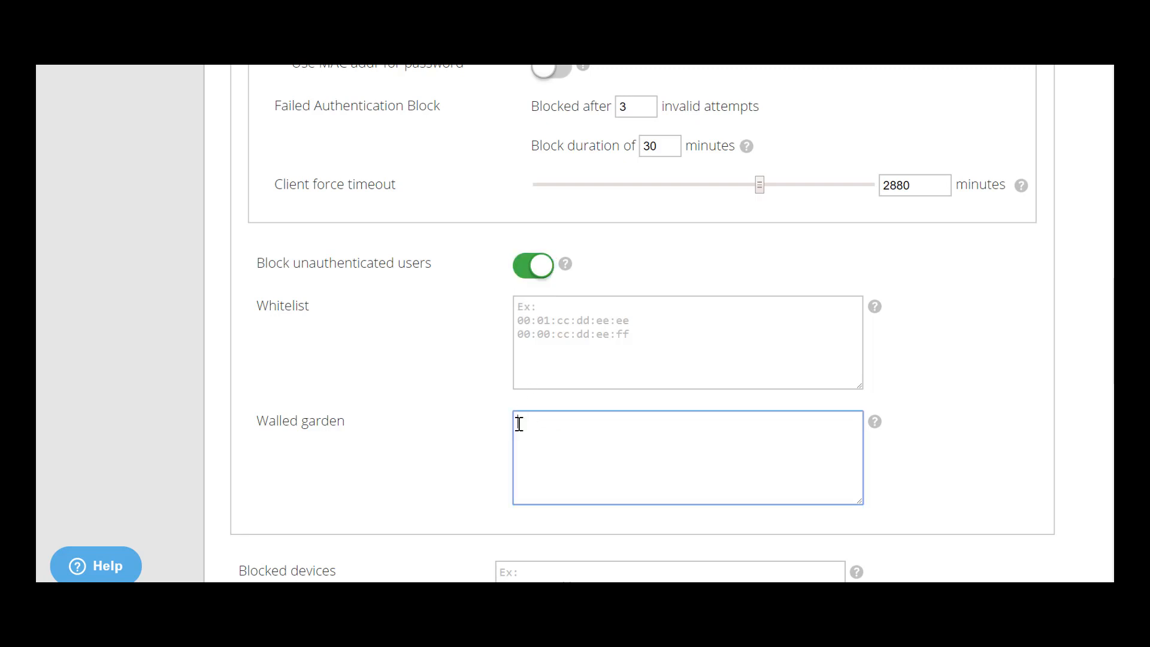
scroll(578, 306, "down", 2)
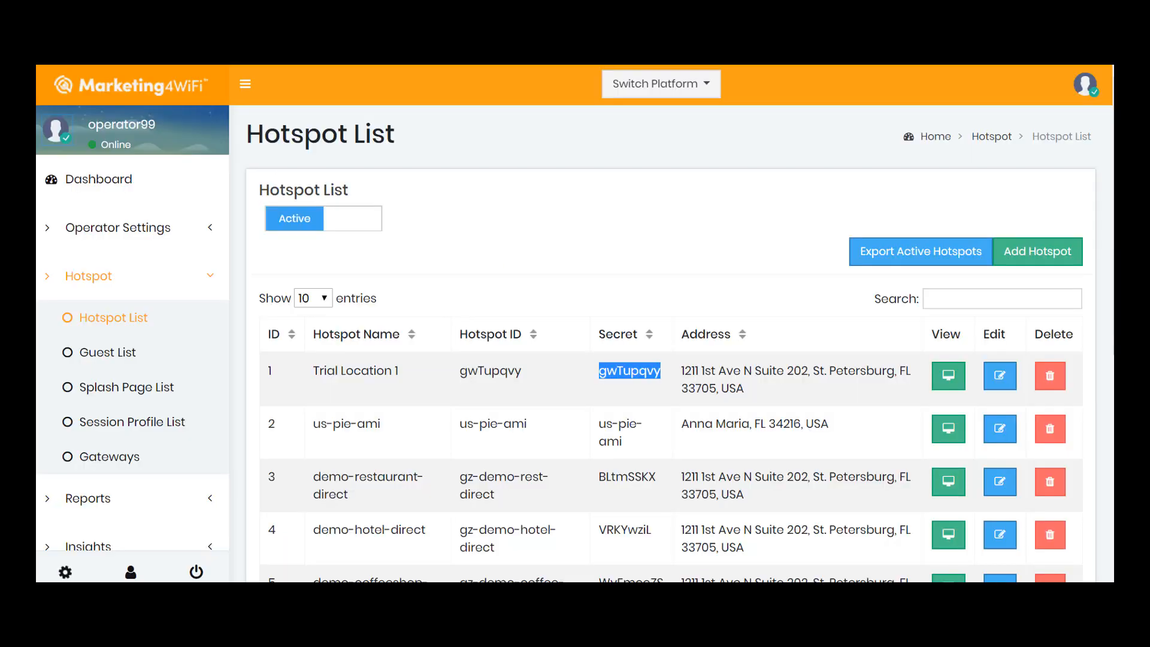
Switch to Marketing4WiFi, start adding a new gateway and assign it to the Trial Location 1 hotspot
left_click(121, 465)
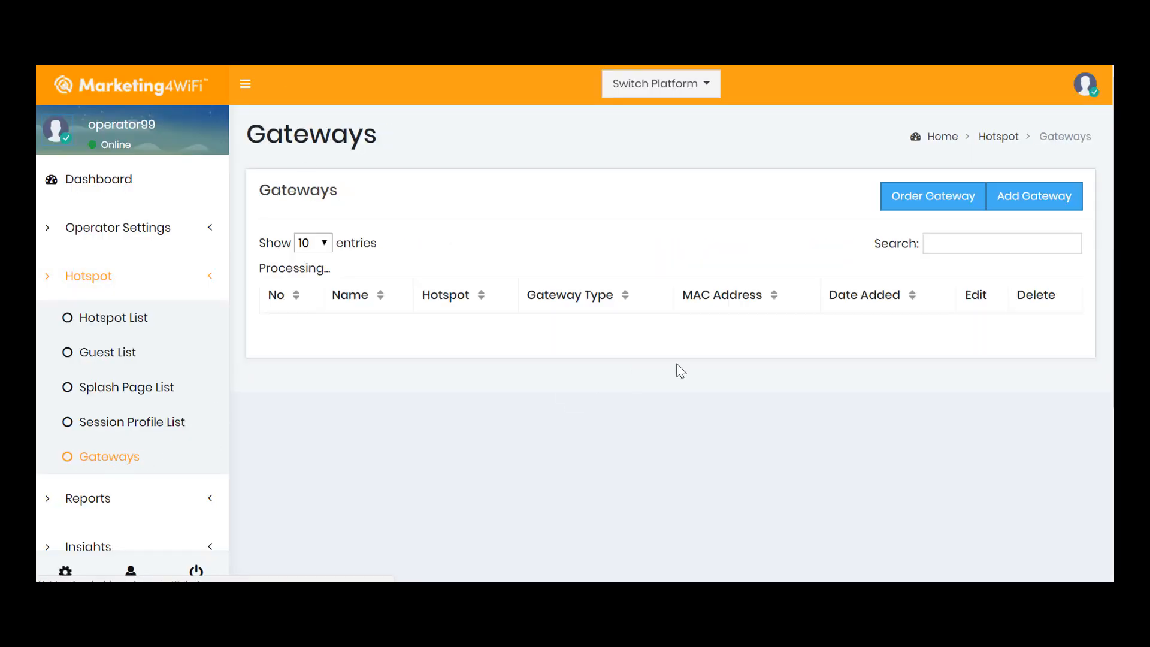
left_click(1036, 198)
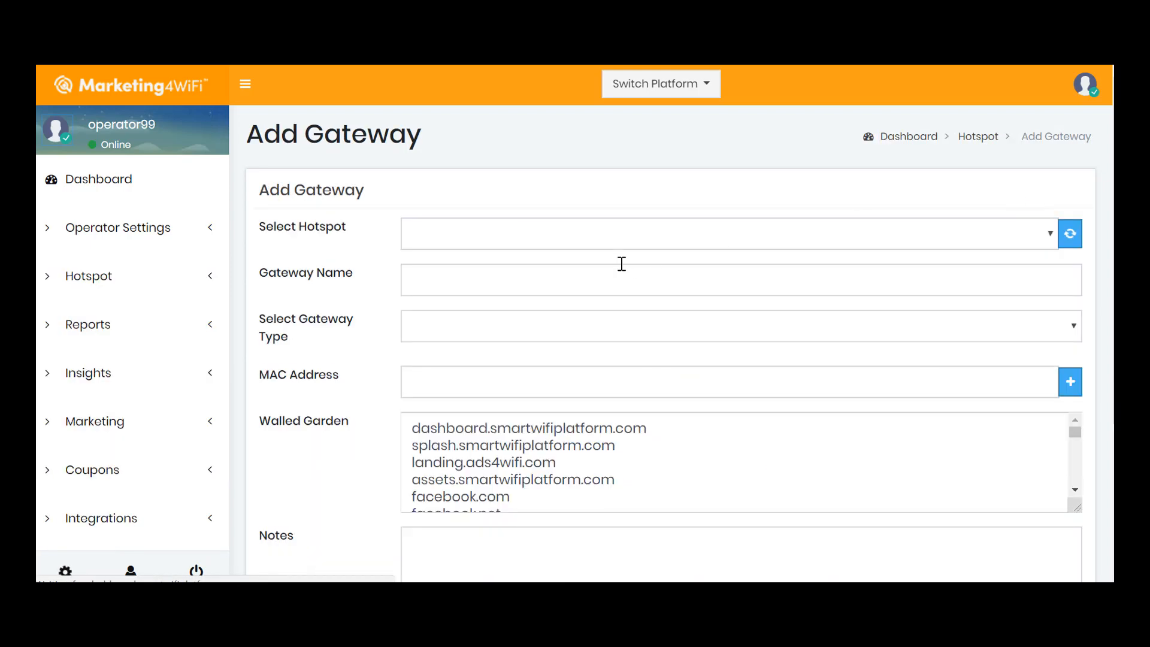
left_click(450, 234)
type("tri")
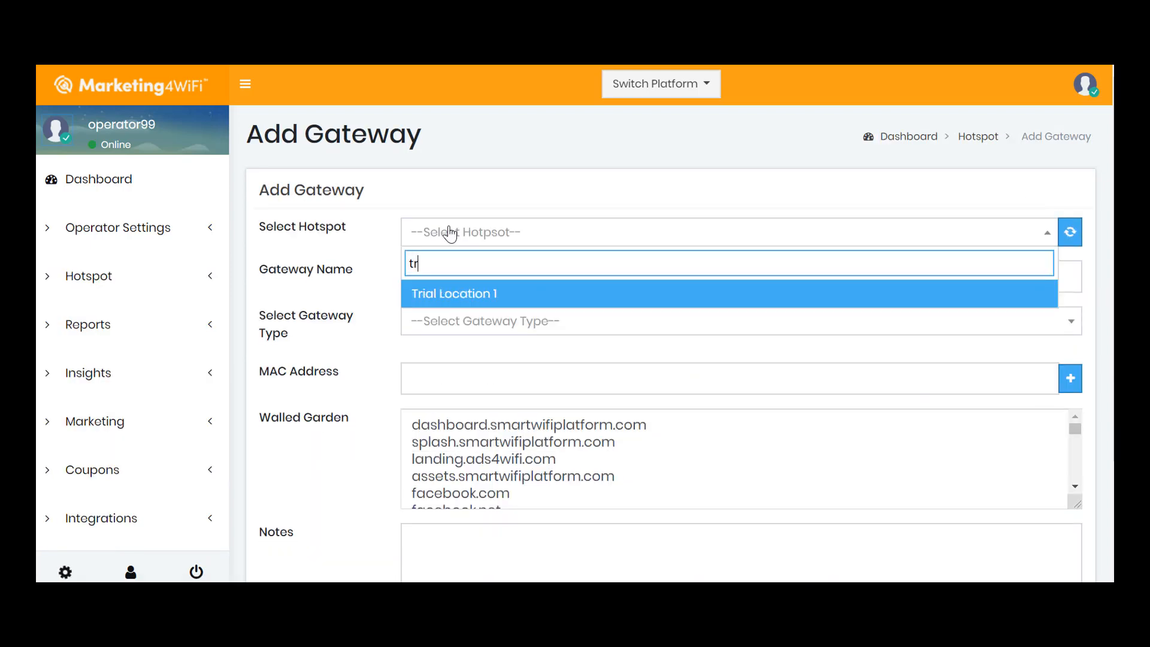
left_click(466, 296)
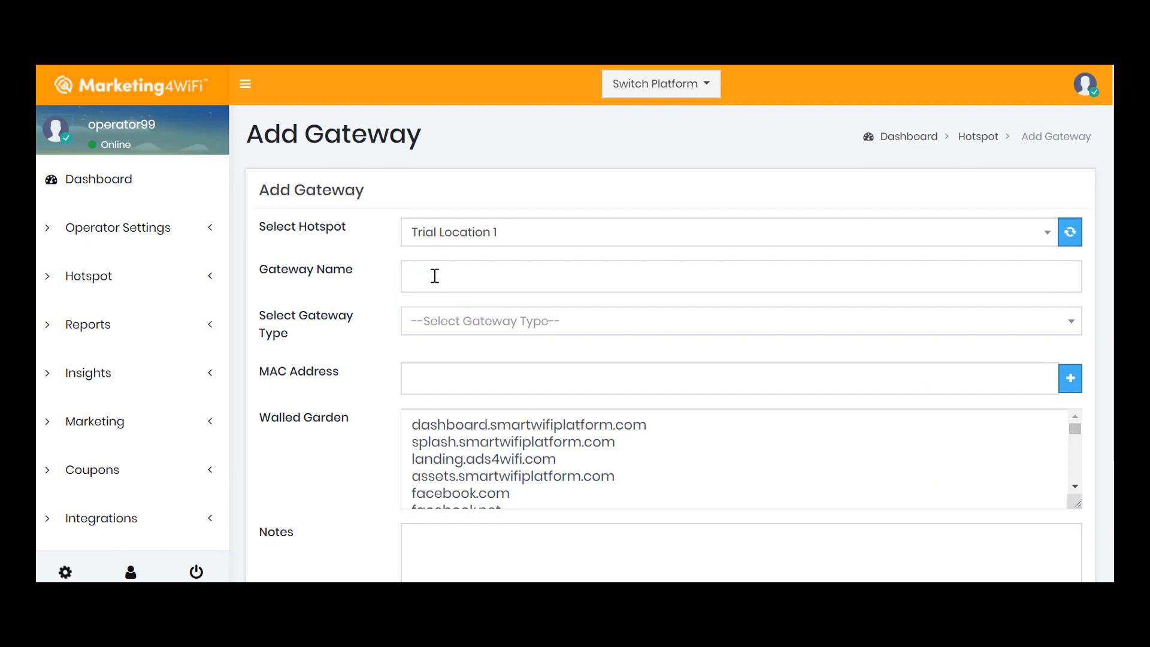
Name the new gateway ap1 and set its gateway type to Open Mesh
left_click(434, 275)
type("dp")
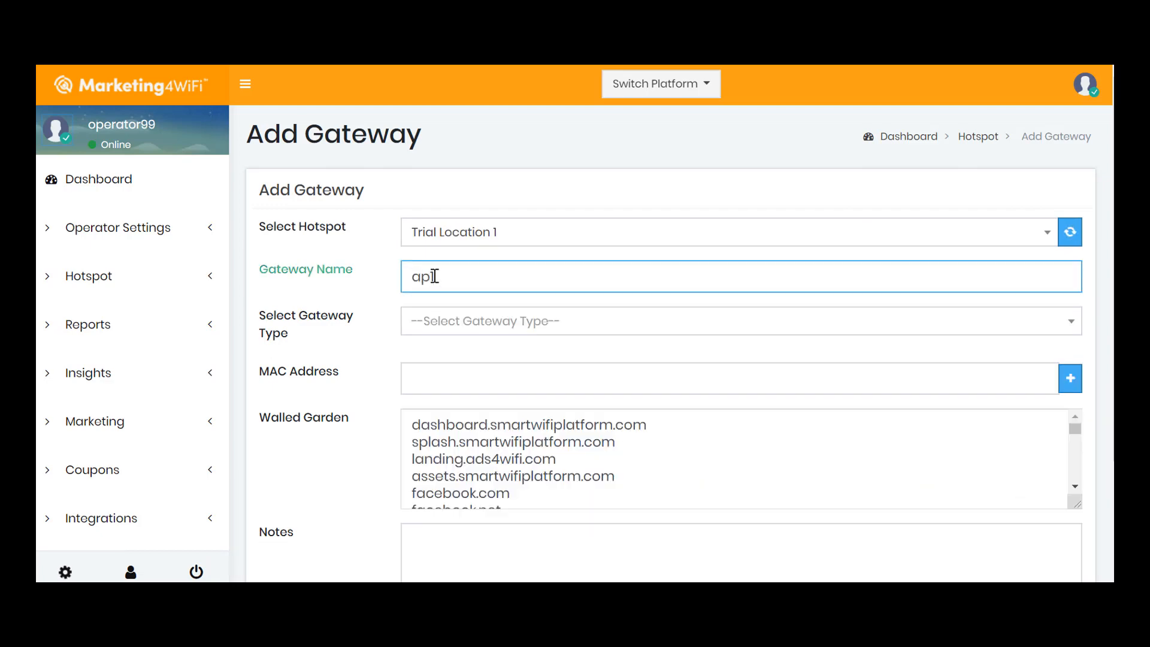
type("1")
left_click(451, 323)
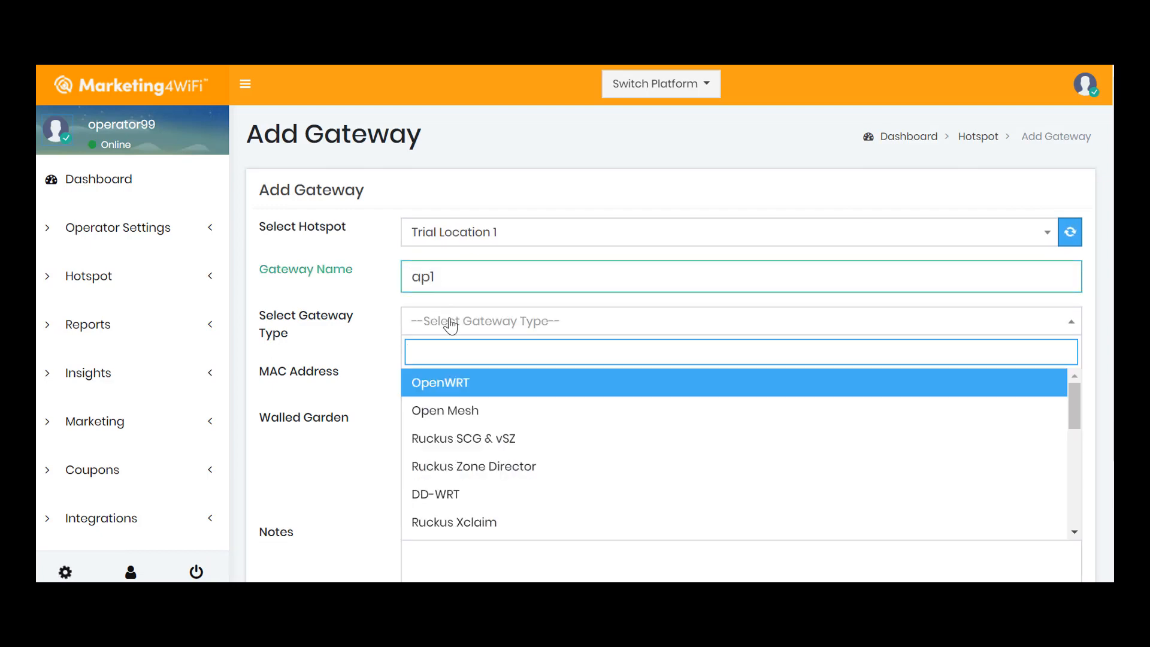
type("open")
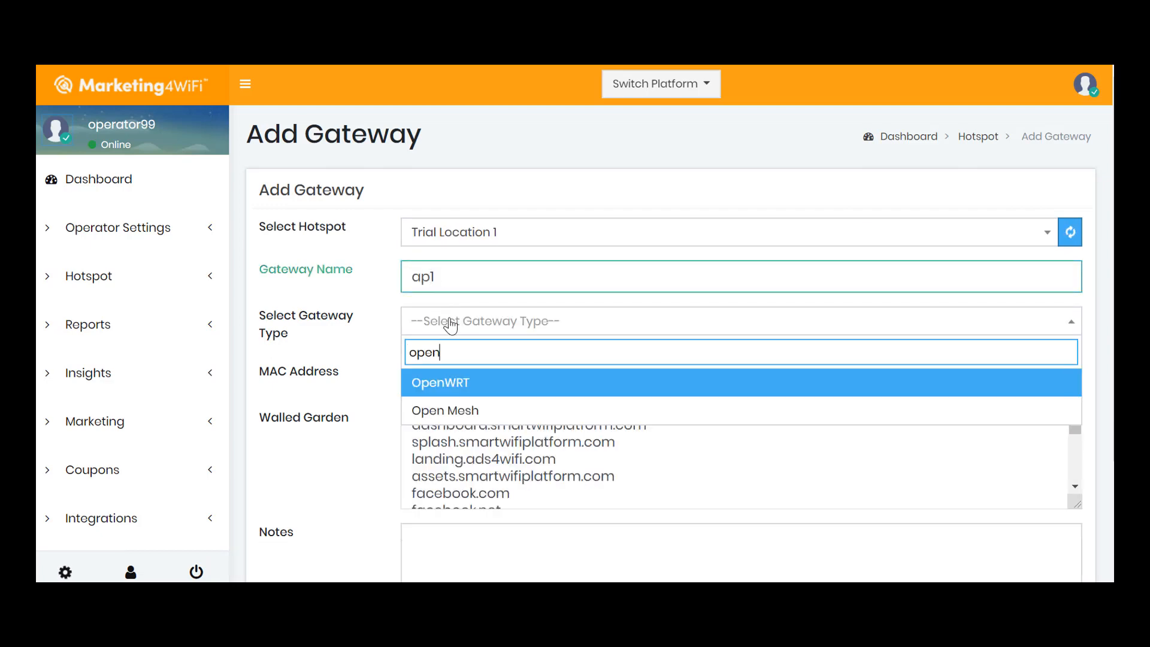
left_click(466, 420)
Enter a single period as the gateway's Cloudtrax script and AC:86:74:83:63:88 as its MAC address
left_click(415, 378)
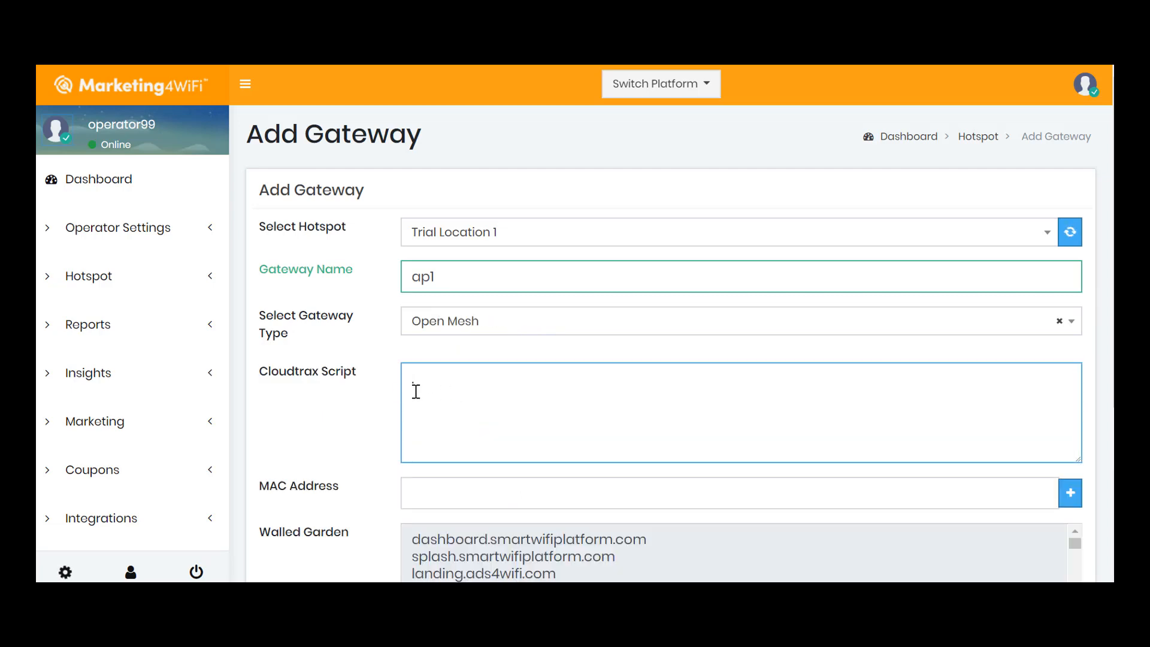
key("Tab")
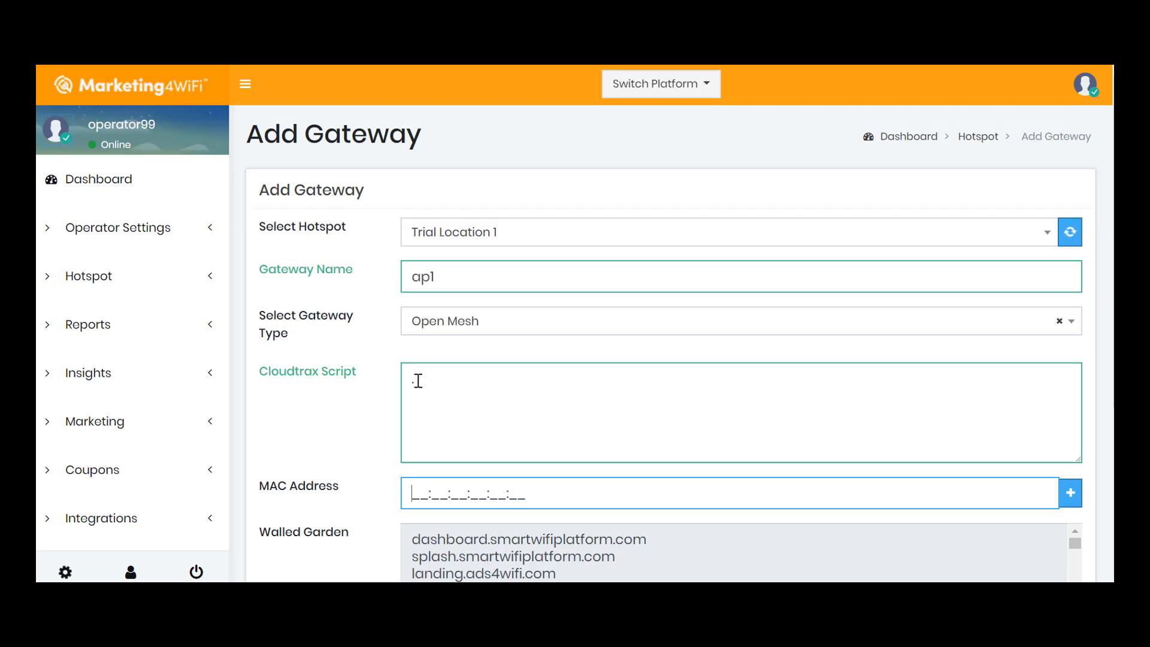
type("AC:86:74:83:")
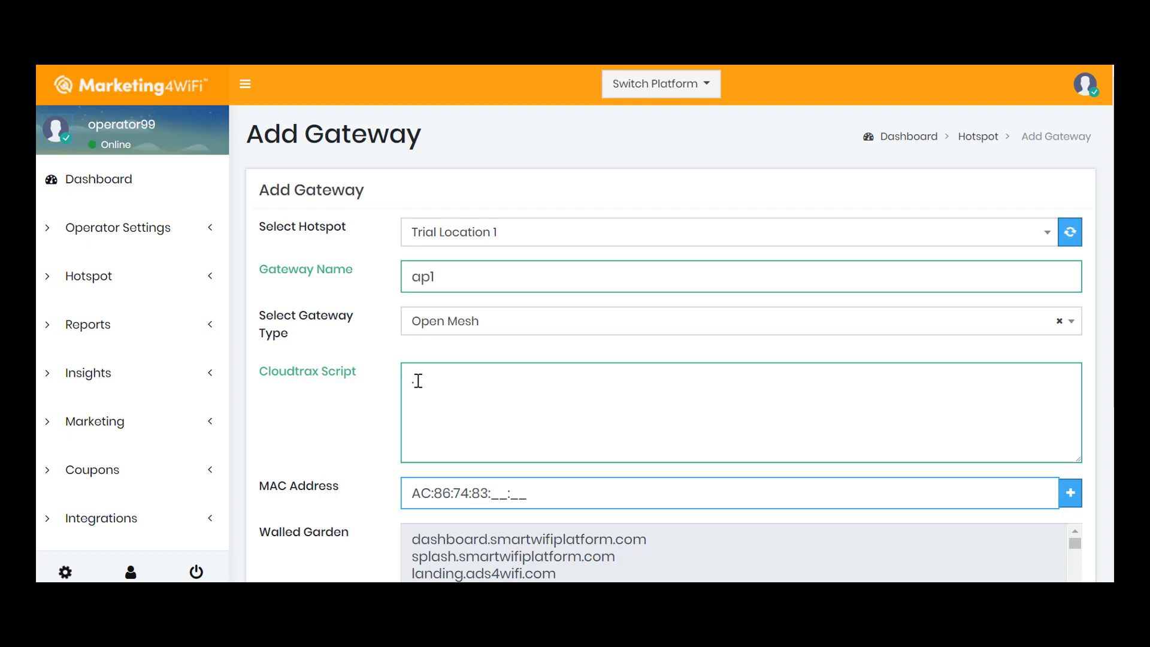
type("63:88")
key("Tab")
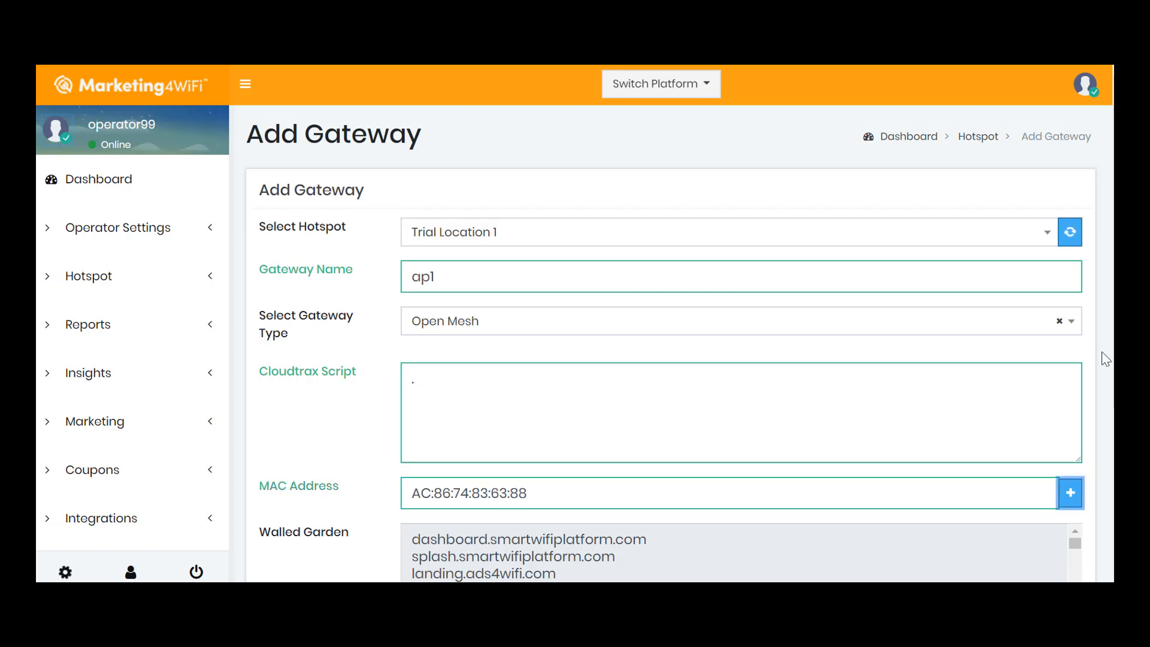
Copy the gateway form's complete walled garden domain list into CloudTrax's walled garden field and check the list from start to end
scroll(408, 415, "down", 3)
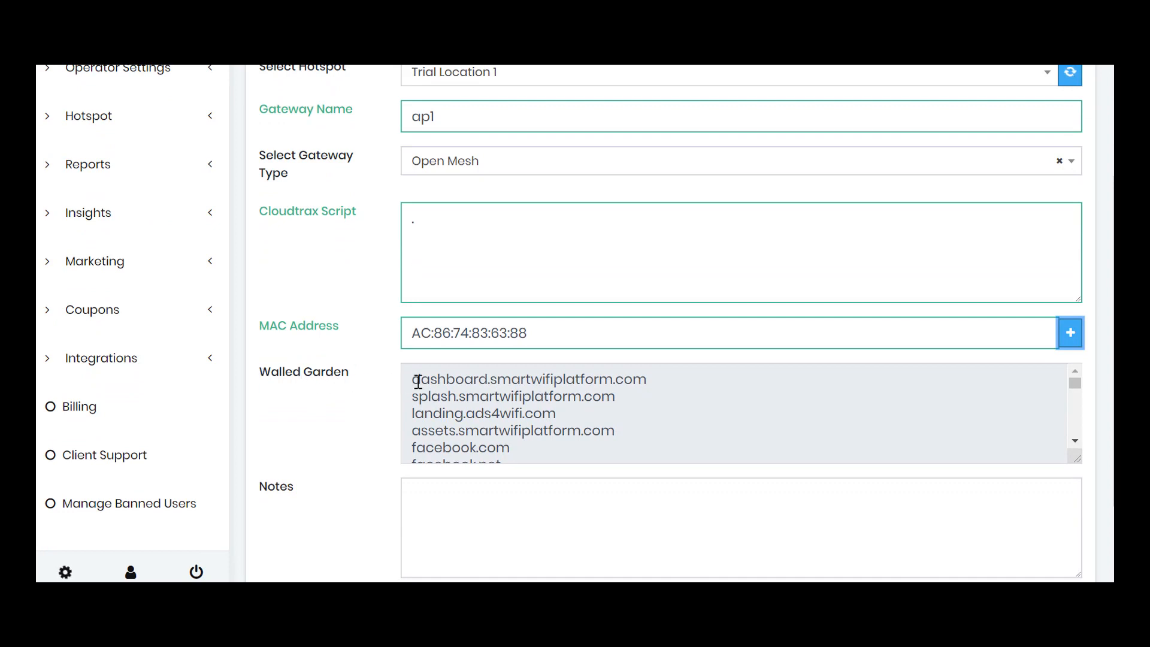
left_click_drag(419, 382, 577, 482)
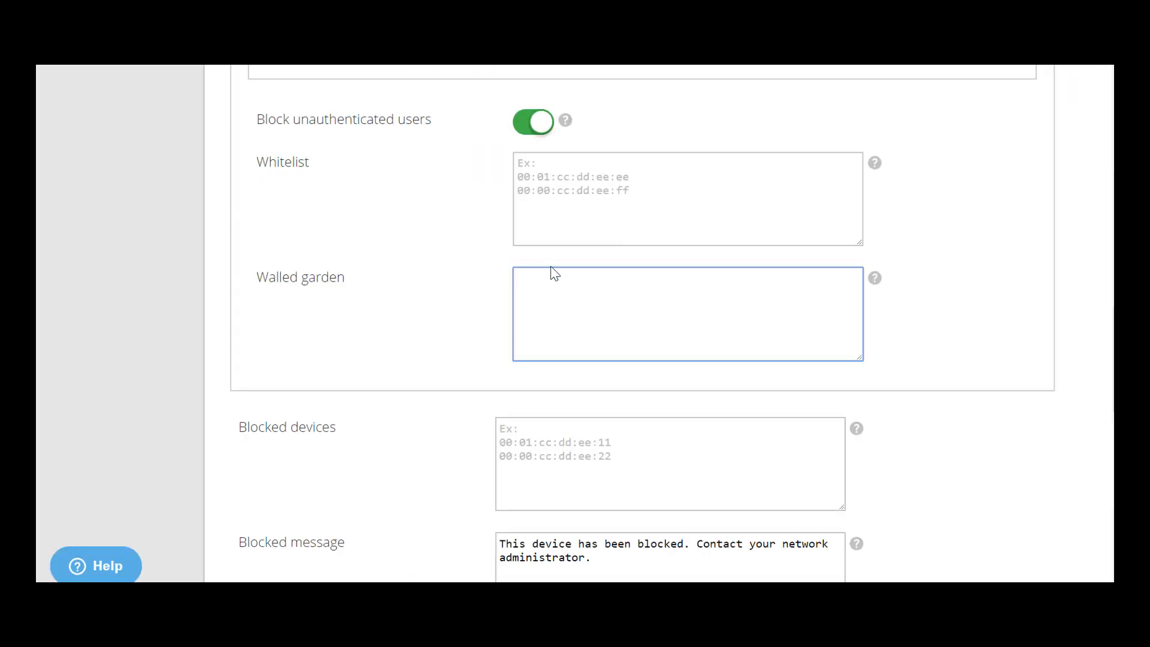
key("ctrl+v")
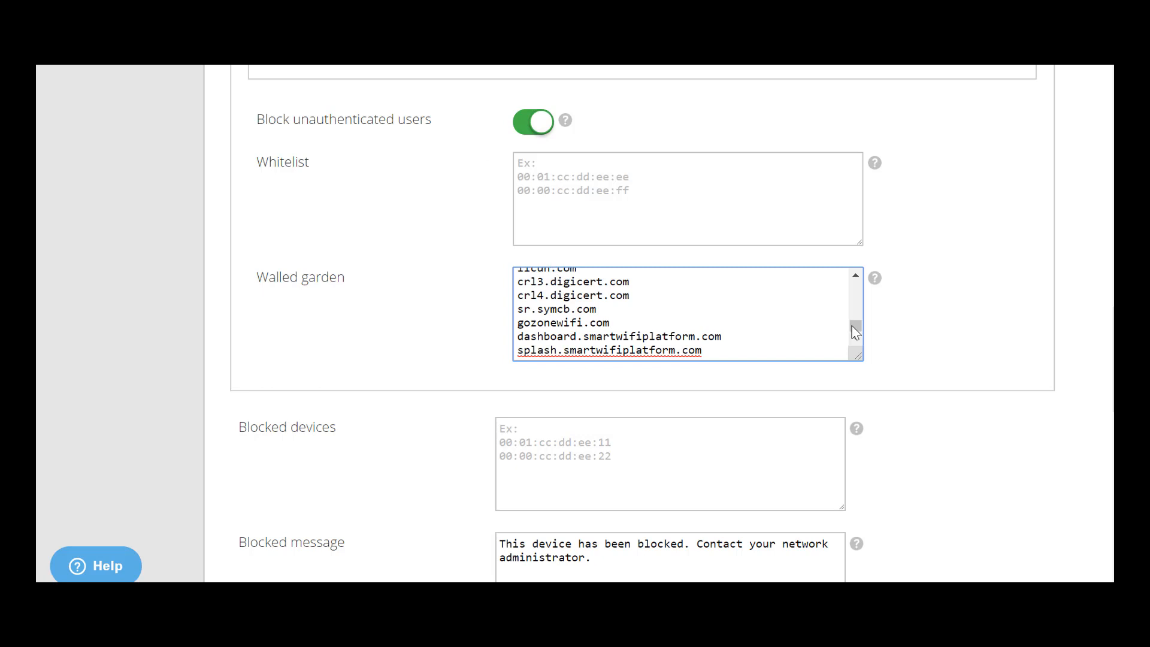
left_click_drag(856, 326, 857, 286)
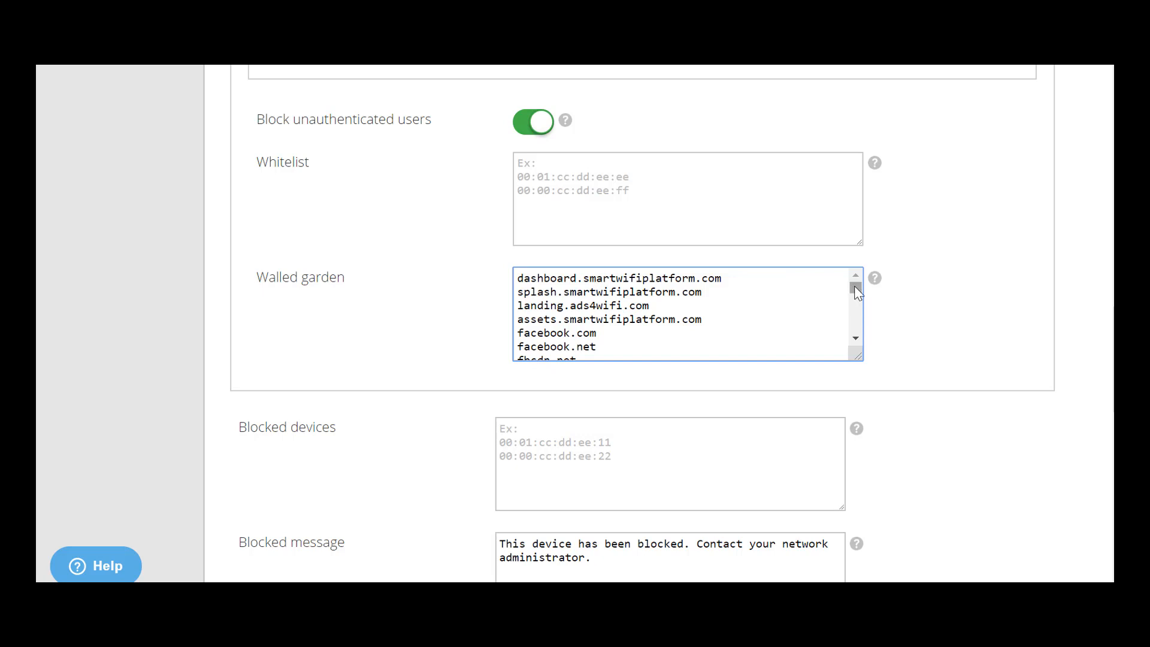
left_click_drag(855, 285, 855, 334)
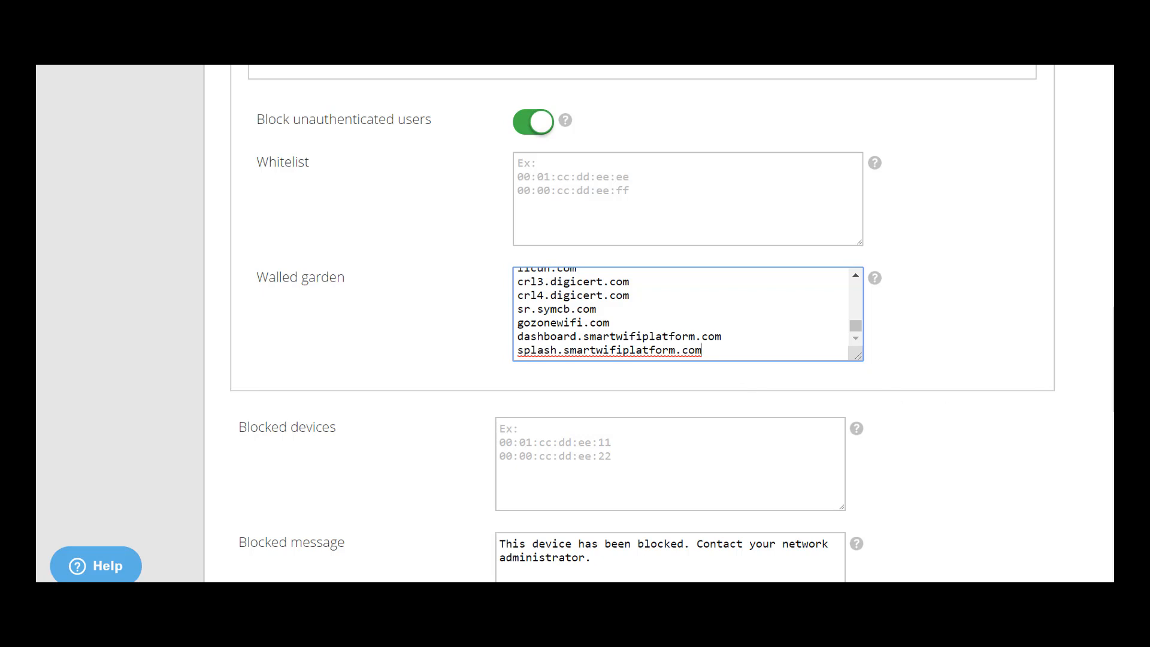
Look over the remaining availability and advanced options of SSID 1 in CloudTrax and save the SSID settings
scroll(665, 323, "down", 8)
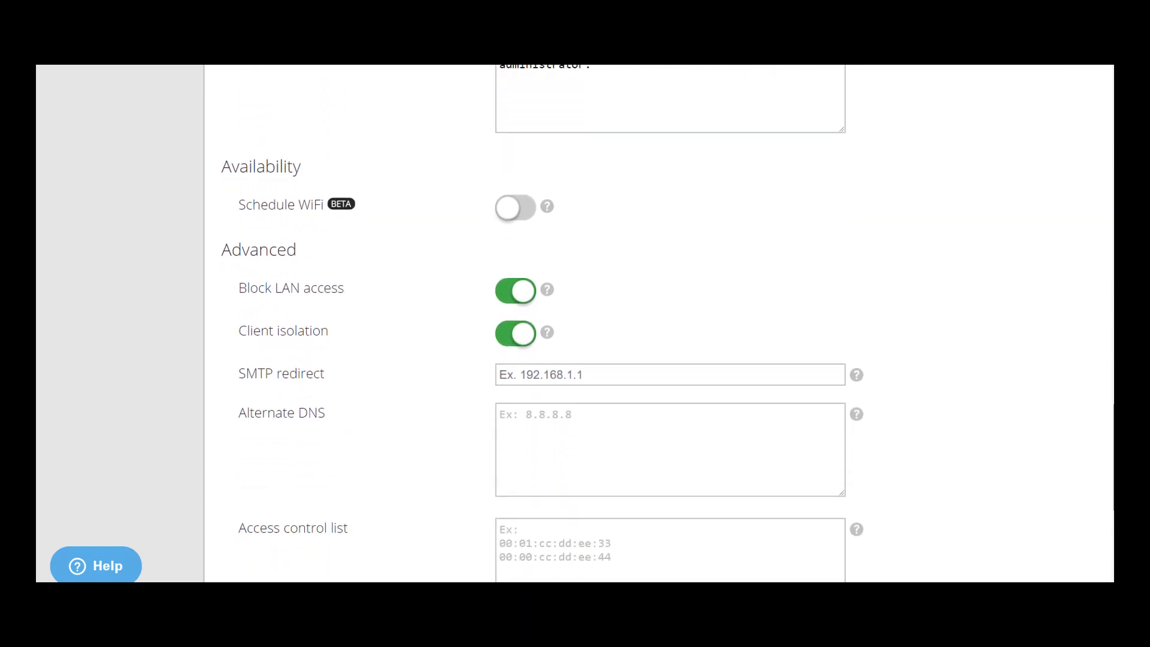
scroll(665, 323, "down", 6)
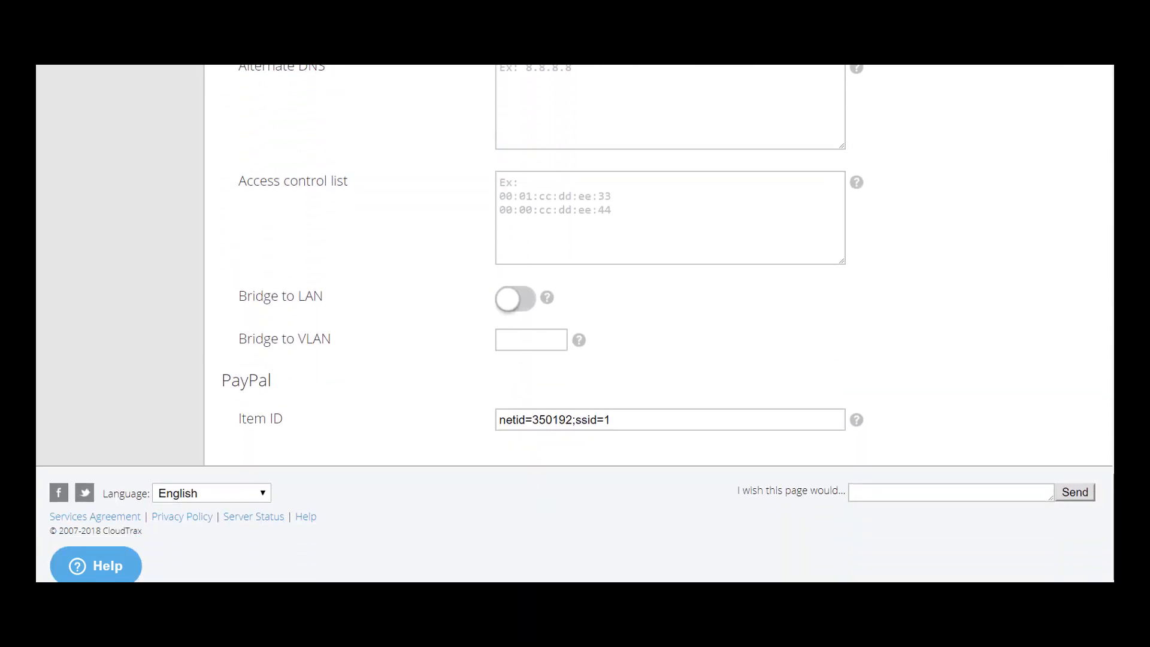
scroll(575, 323, "up", 15)
left_click(1043, 160)
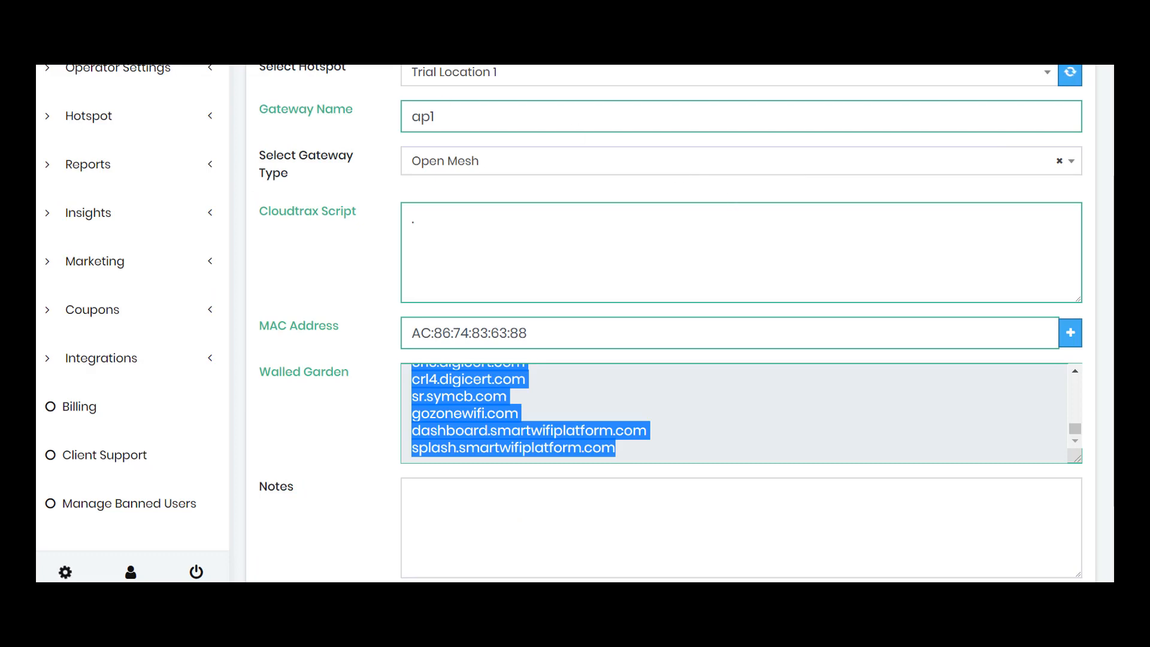
Return to Marketing4WiFi and examine the hotspot usage figures on the Smart WiFi Dashboard
scroll(679, 173, "up", 3)
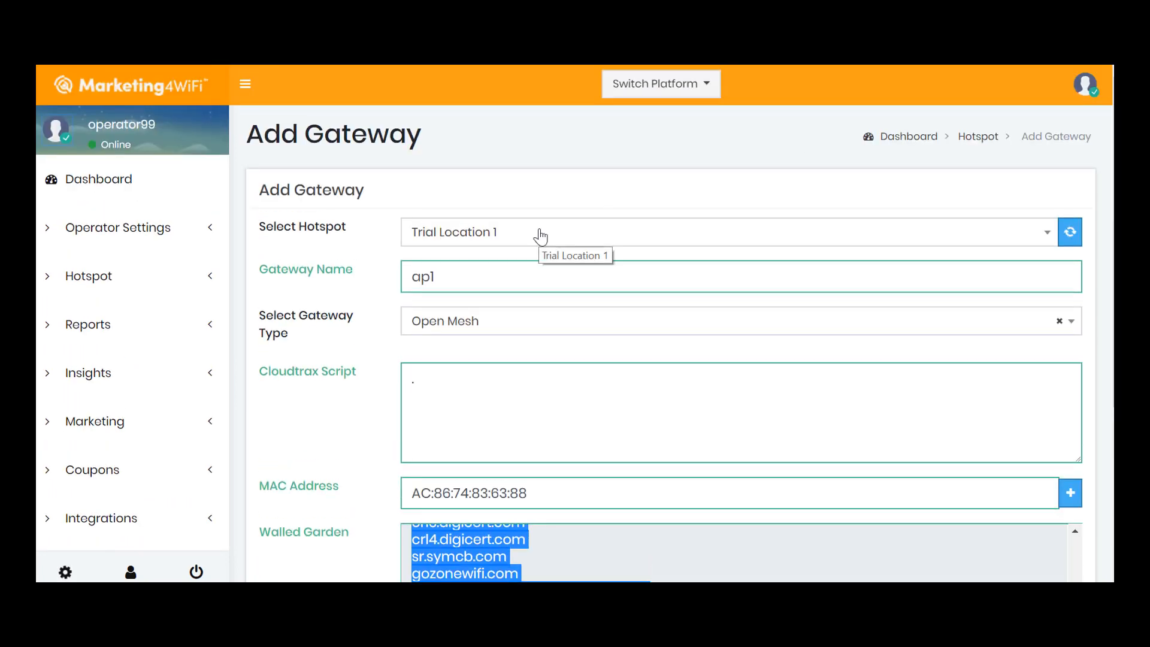
left_click(87, 190)
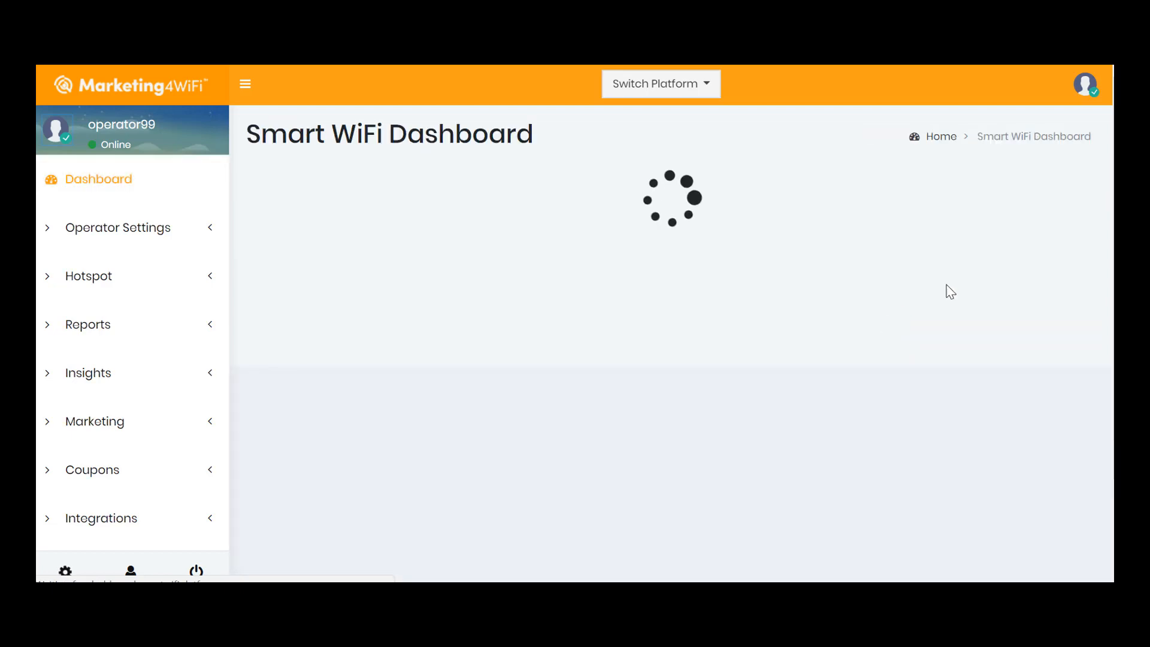
scroll(1112, 238, "down", 6)
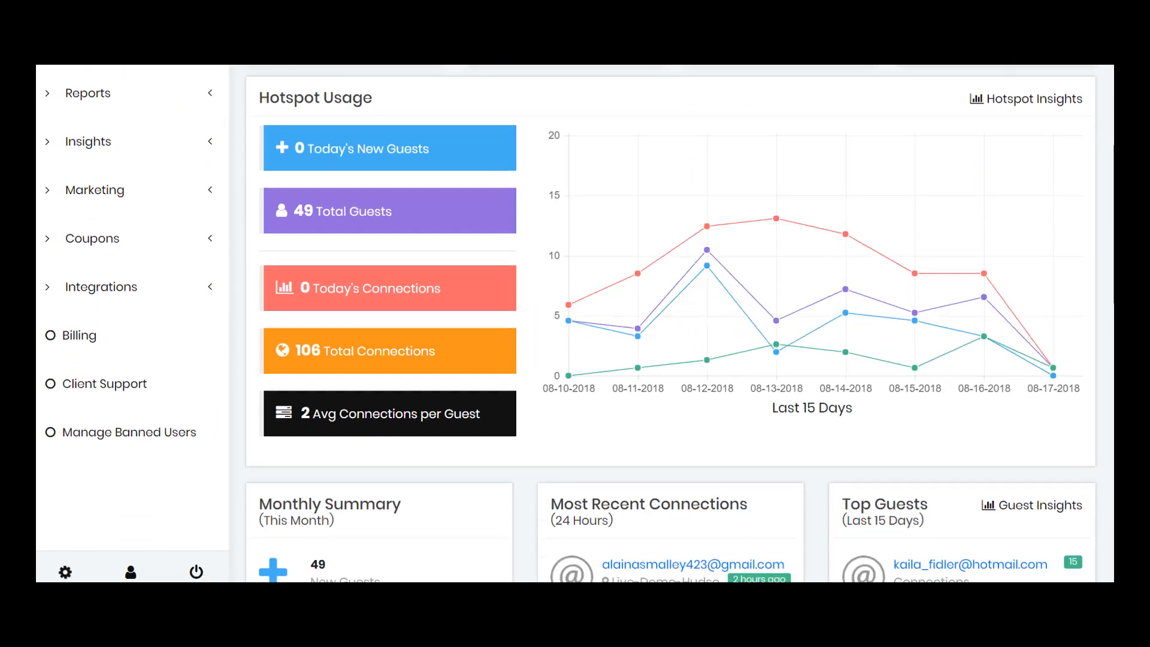